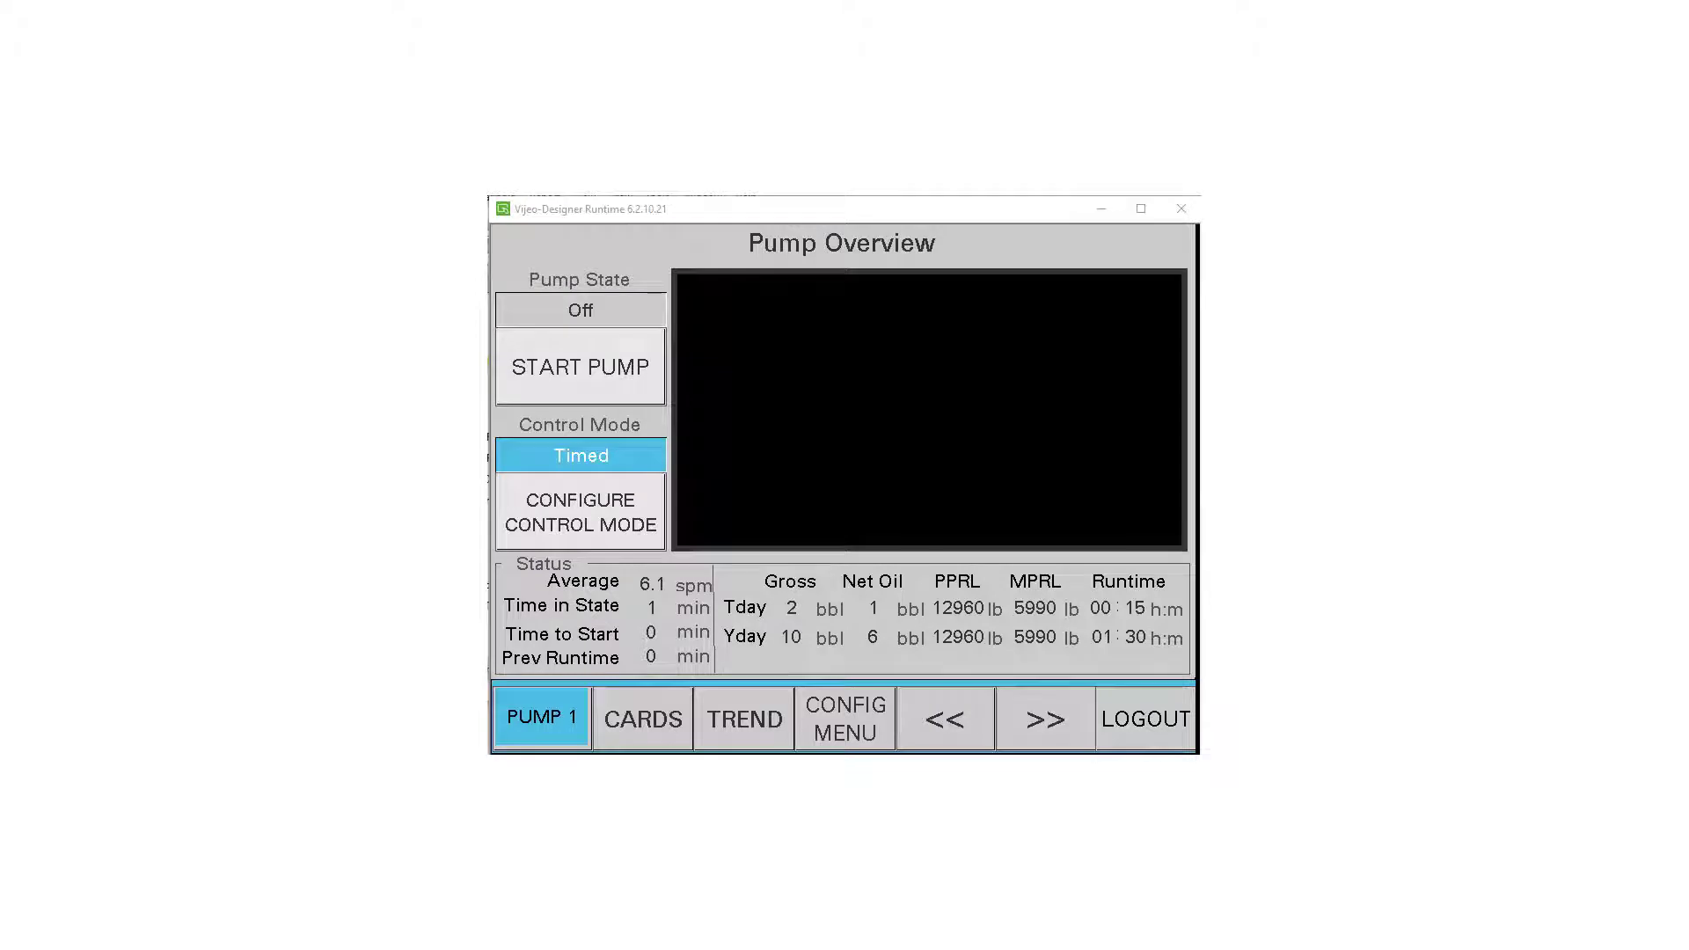
Open the well's Pumping Unit configuration and confirm a stroke length of 99.0 in for the pumpjack.
left_click(857, 712)
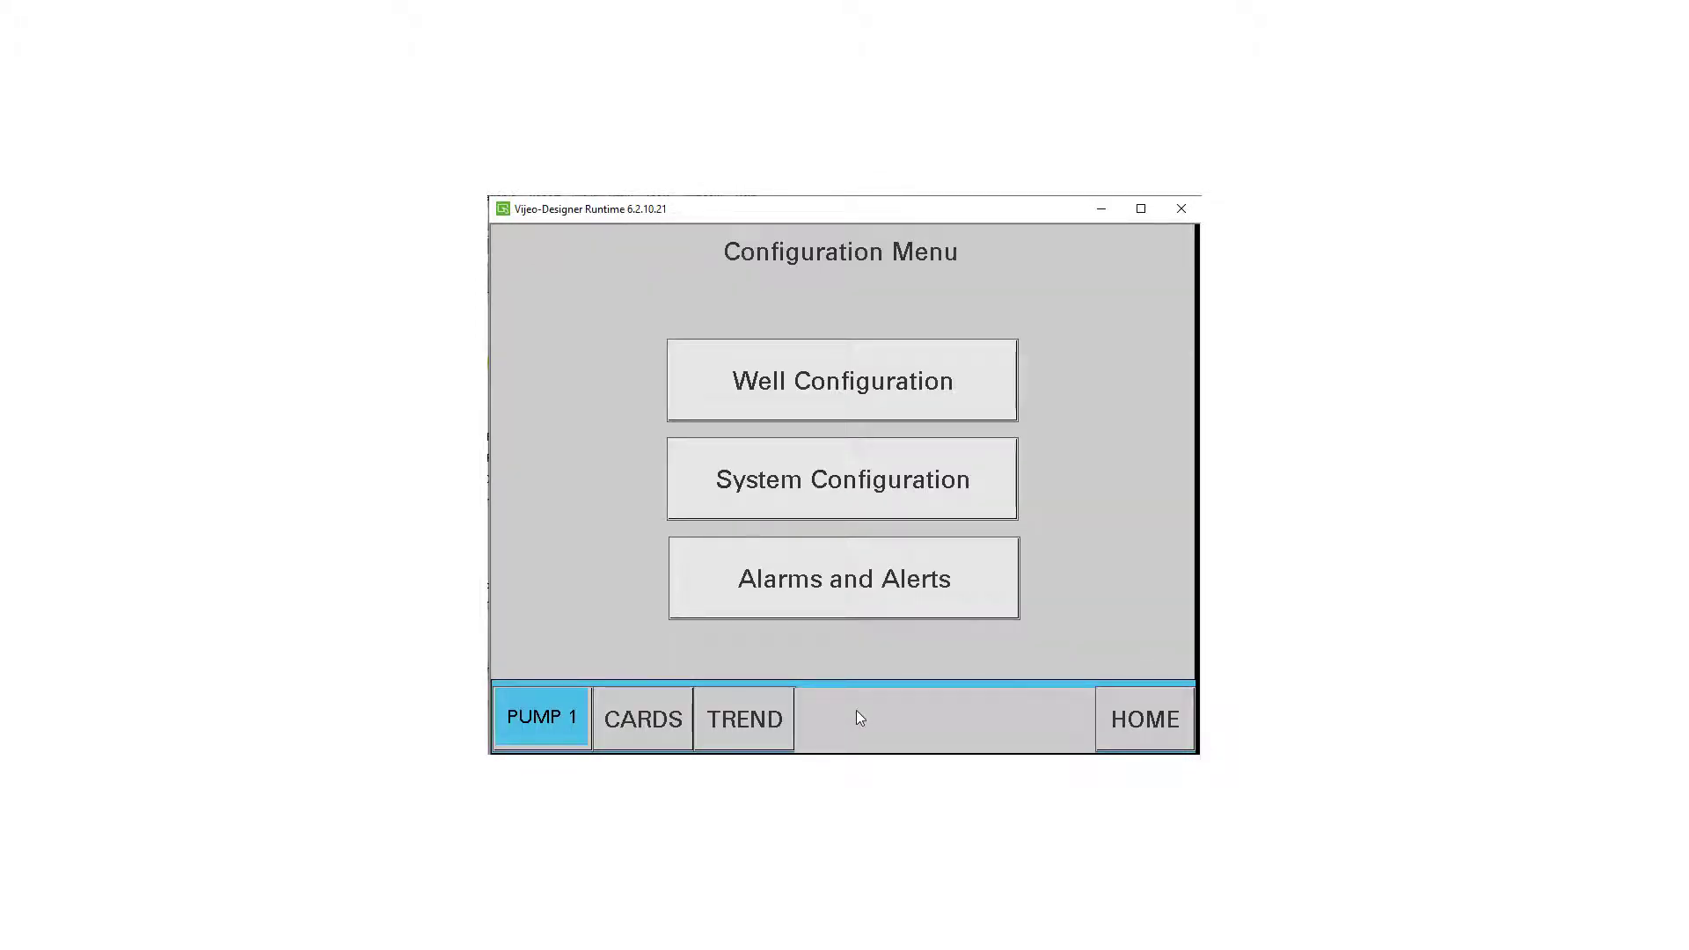
left_click(852, 392)
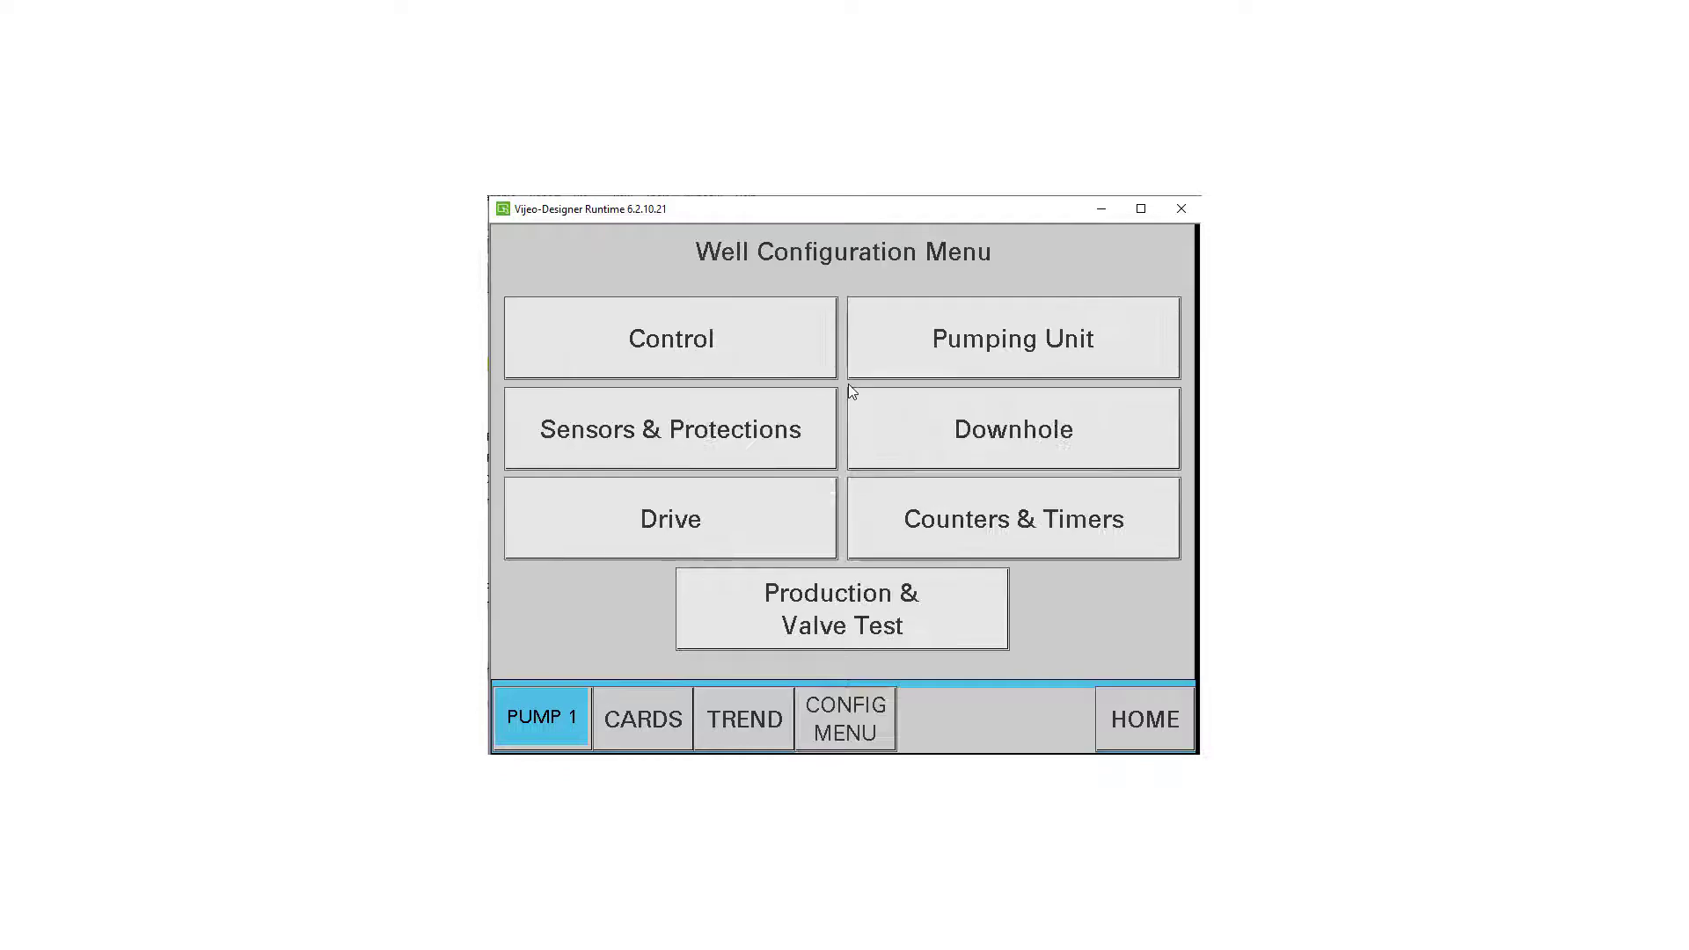
left_click(1005, 352)
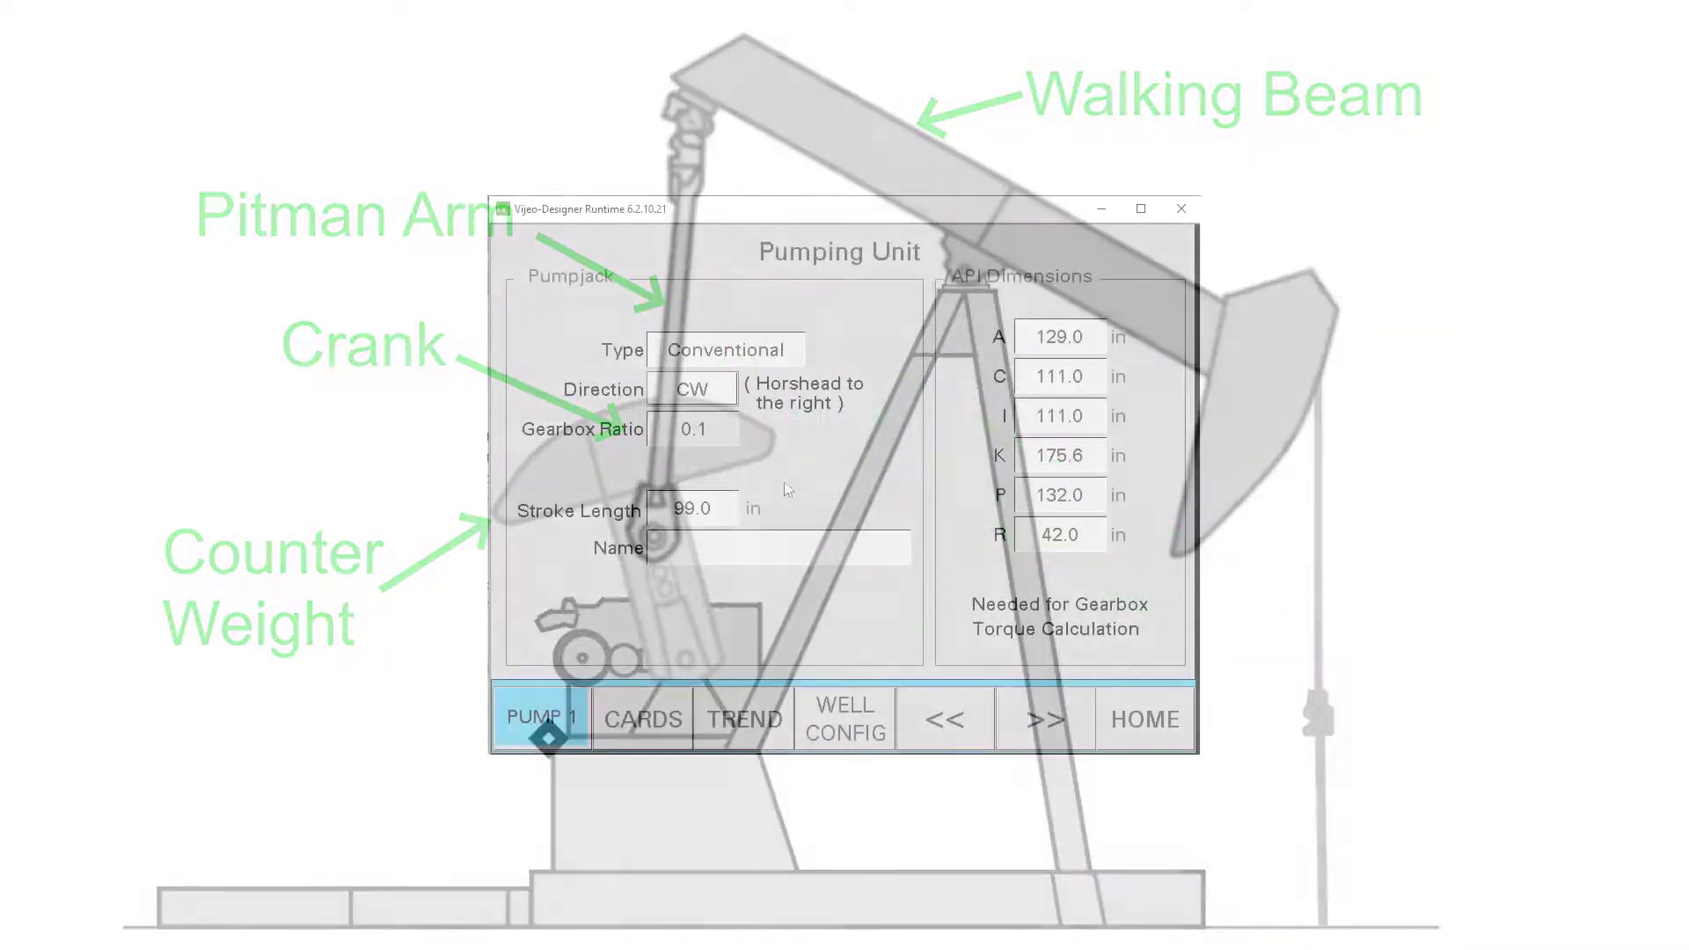
left_click(731, 508)
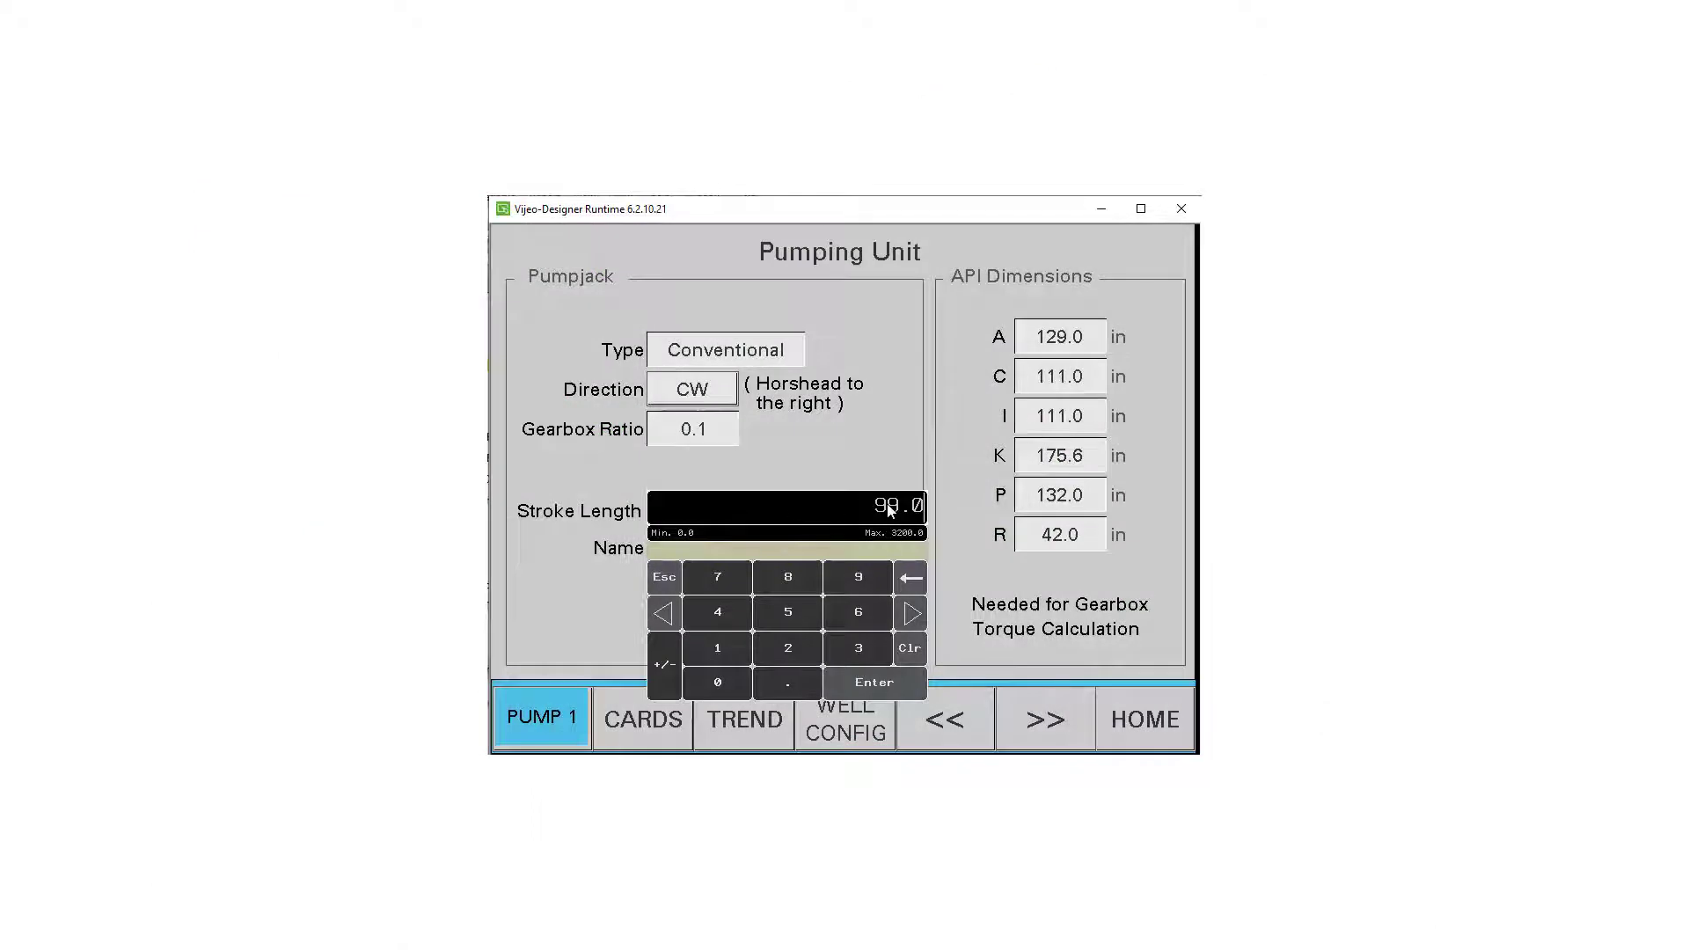
left_click(880, 685)
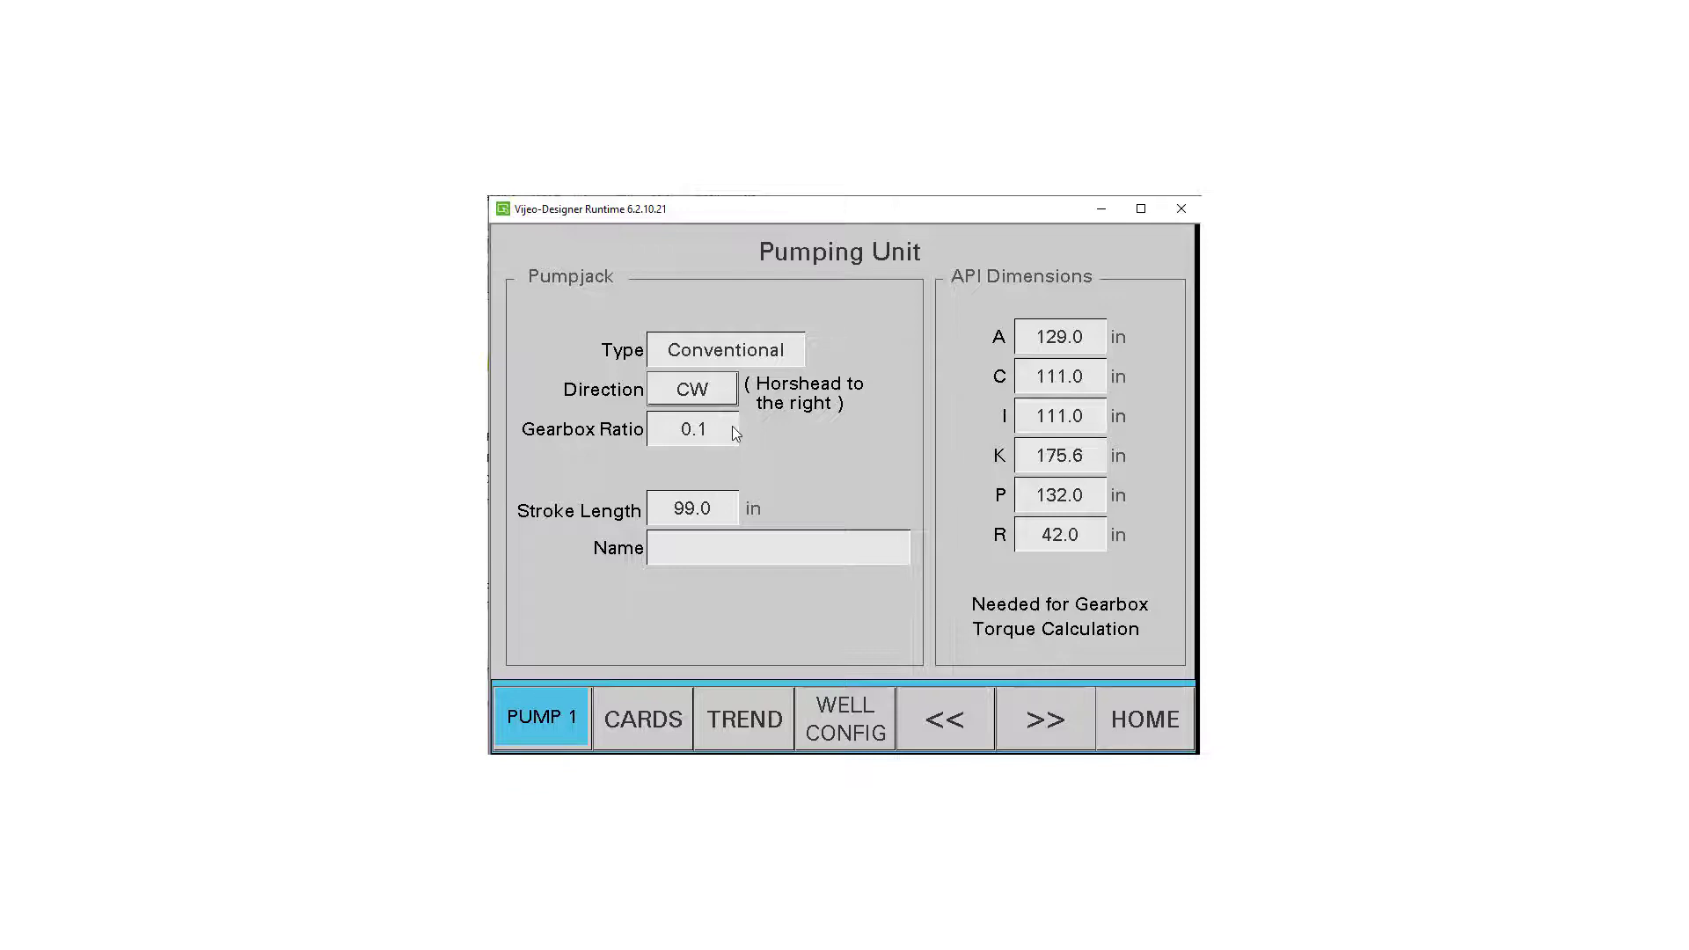
Name the pumping unit TEST1.
left_click(723, 551)
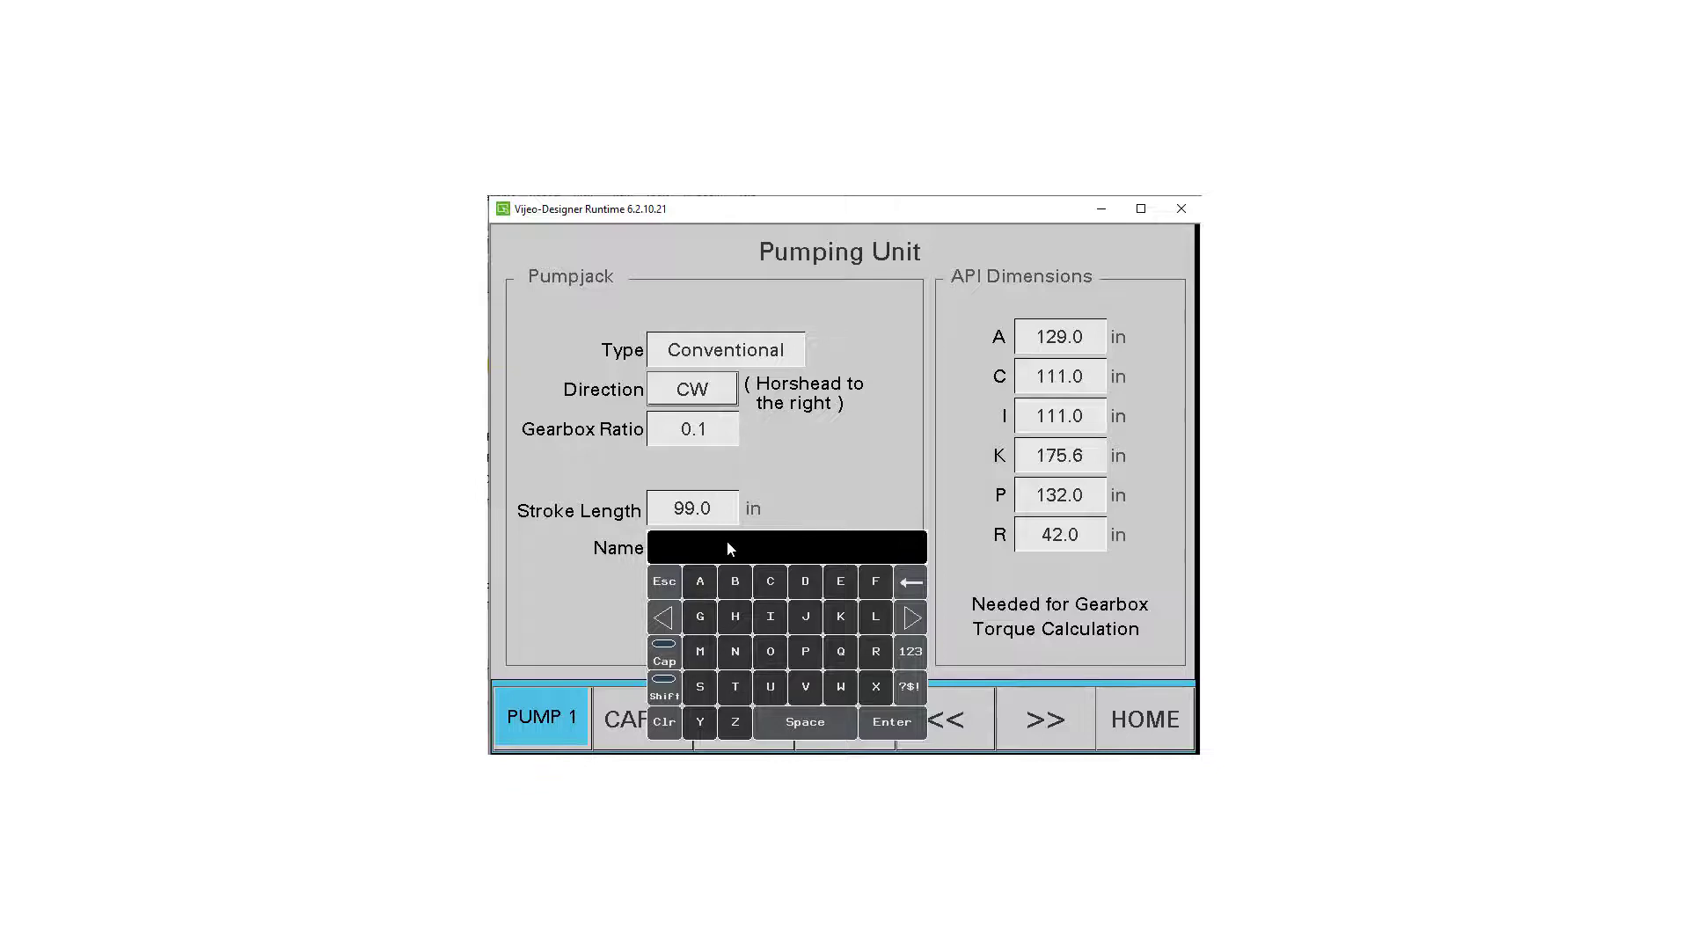
type("TEST1")
left_click(886, 723)
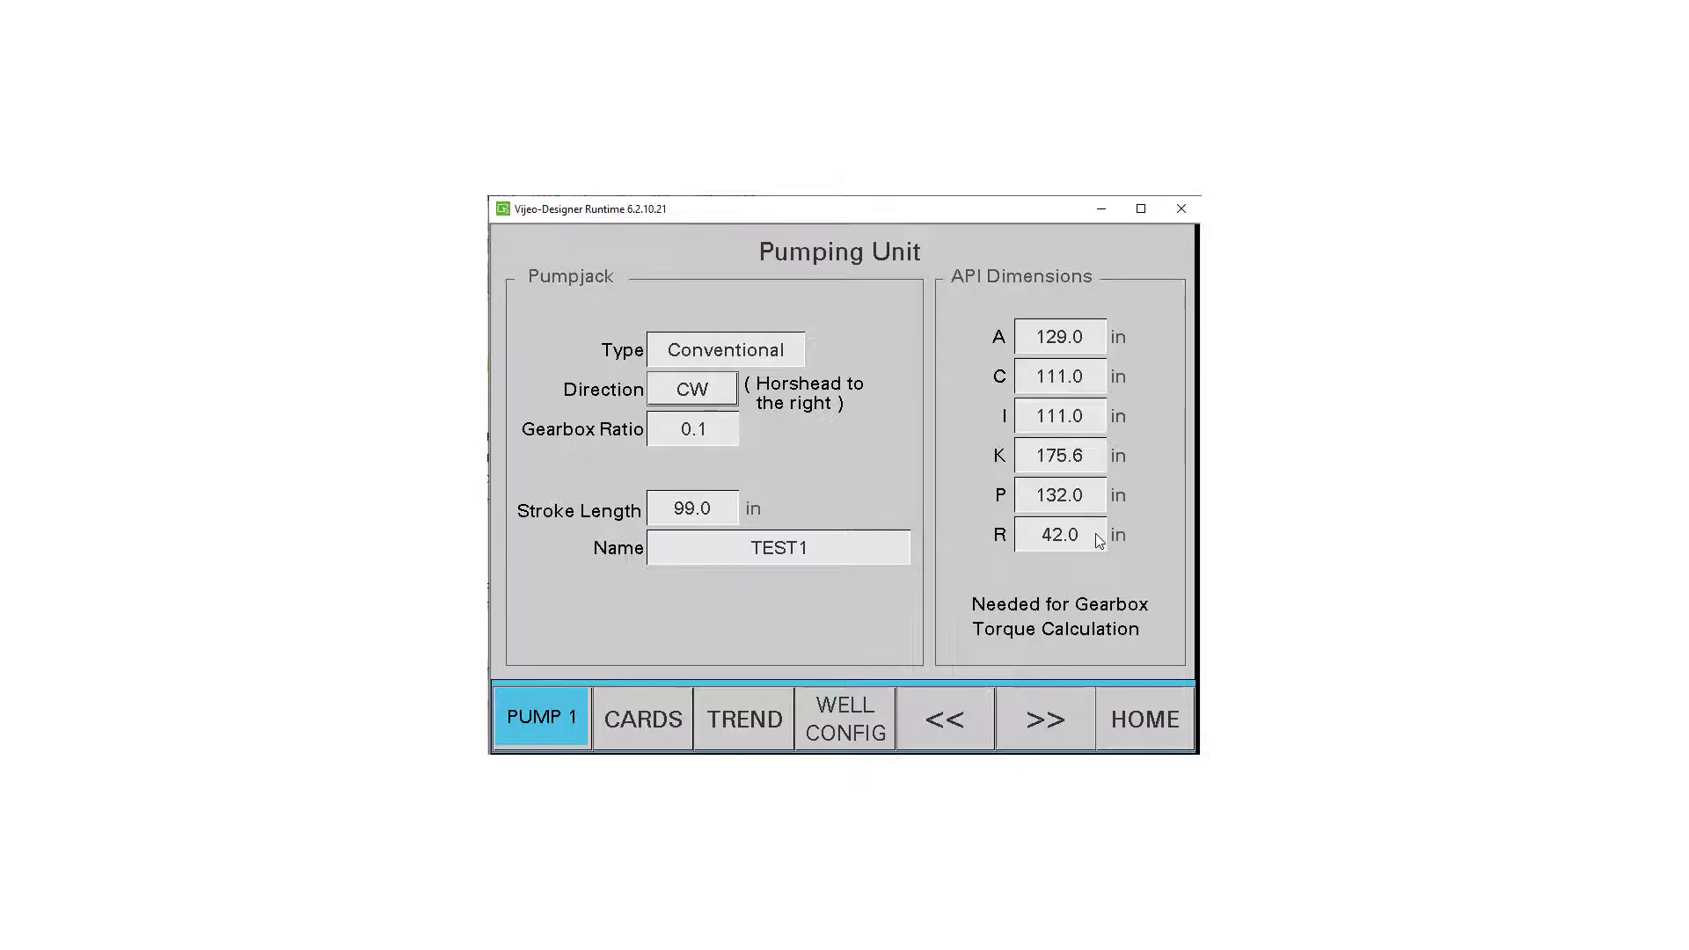
Go to the second Pumping Unit page and confirm a load cell size of 50000.
left_click(1057, 720)
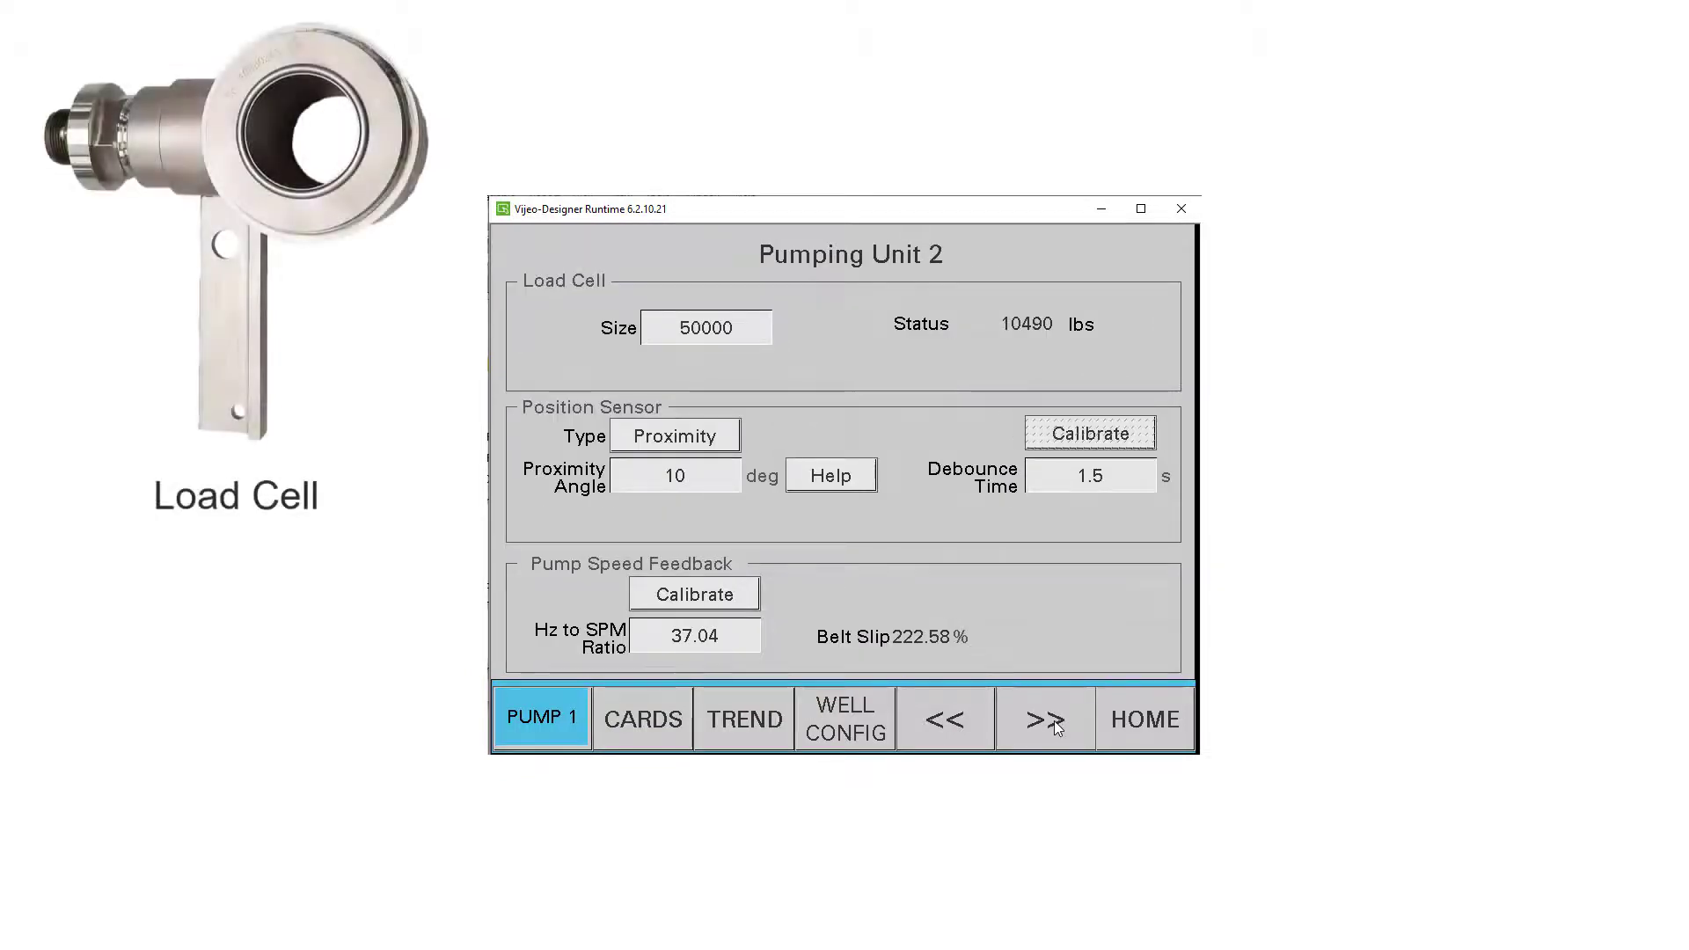
left_click(747, 324)
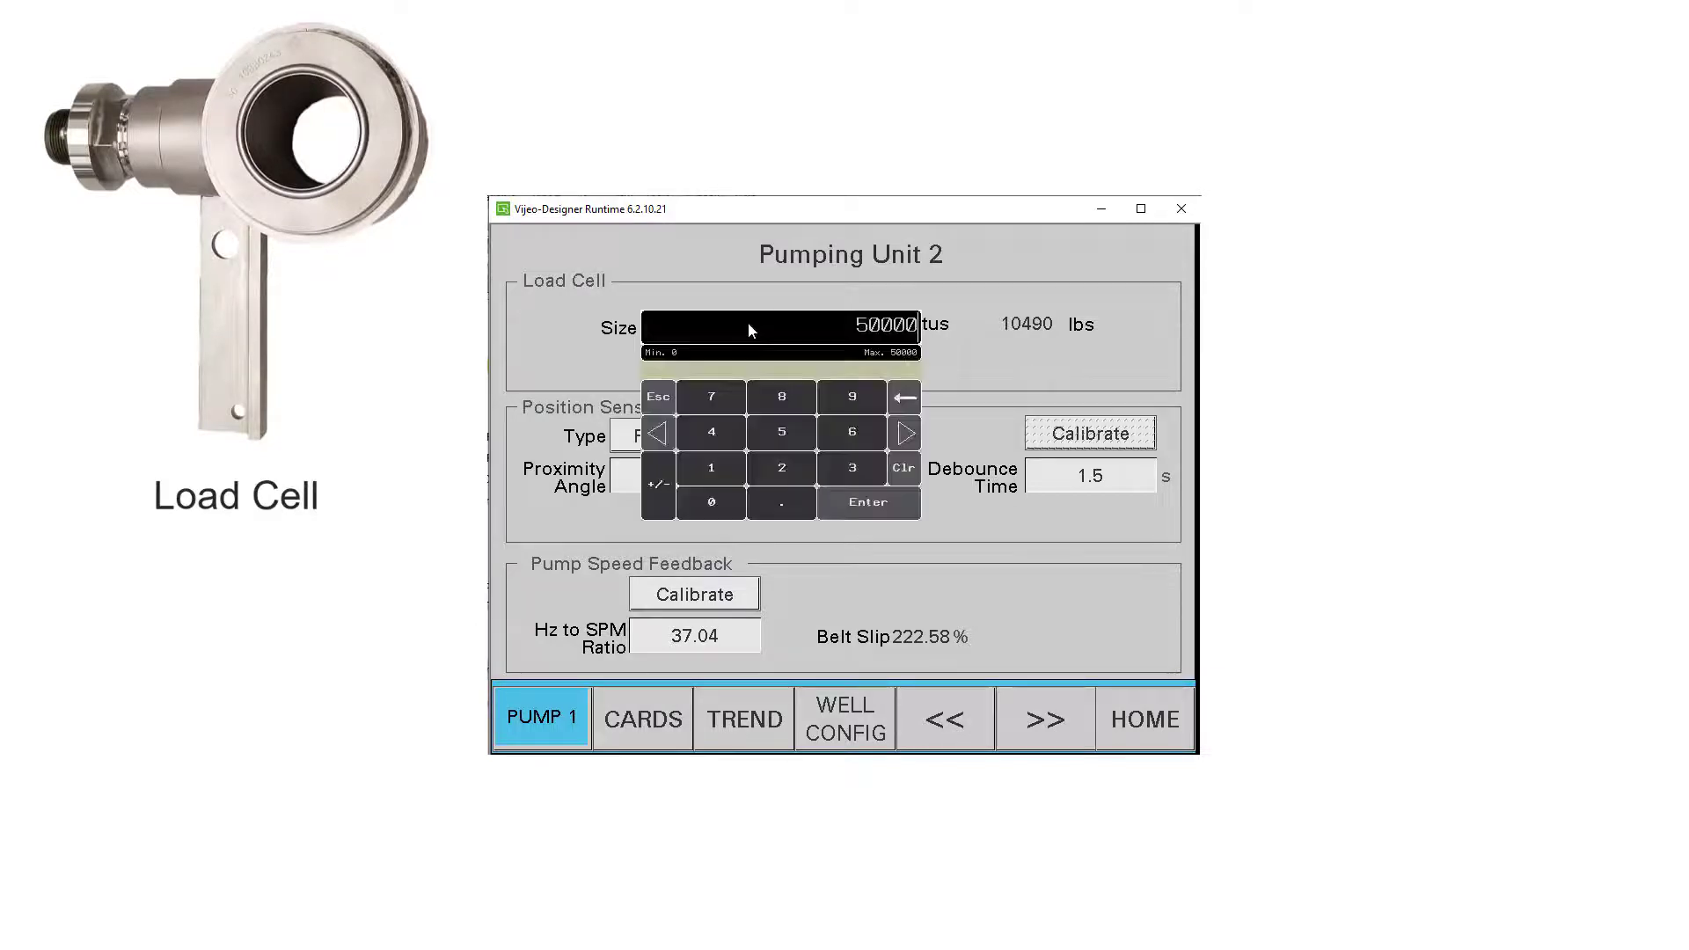
left_click(876, 507)
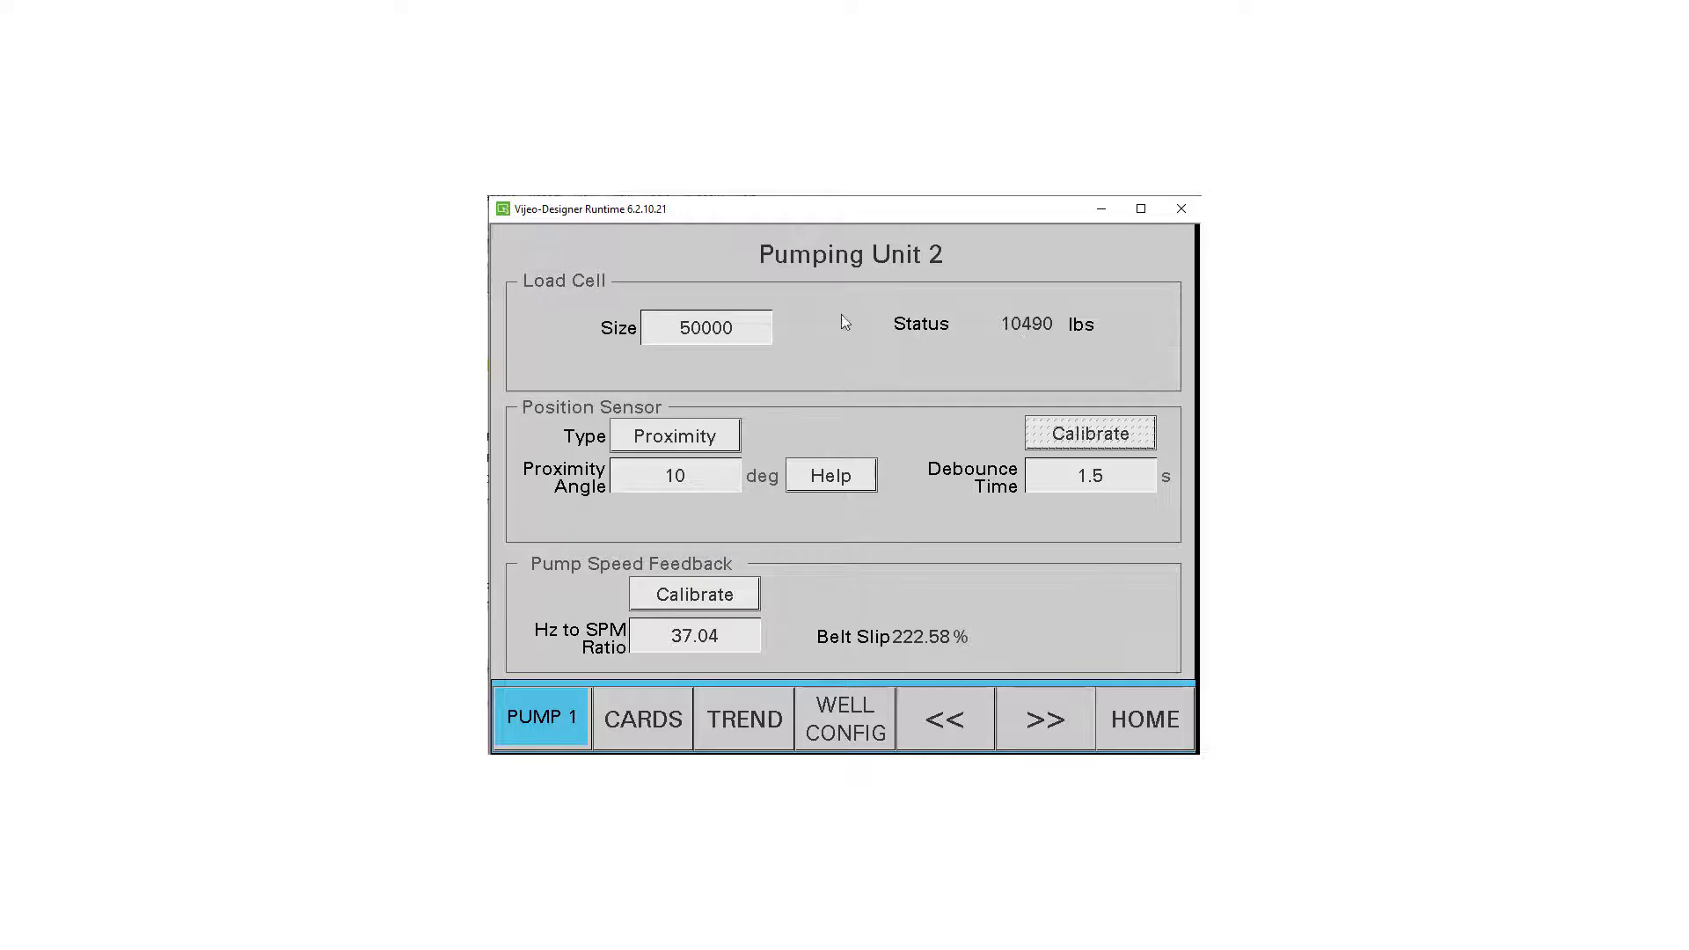
Try the Inclinometer position sensor type, toggle its orientation away from Normal and back, and return the type to Proximity.
left_click(730, 433)
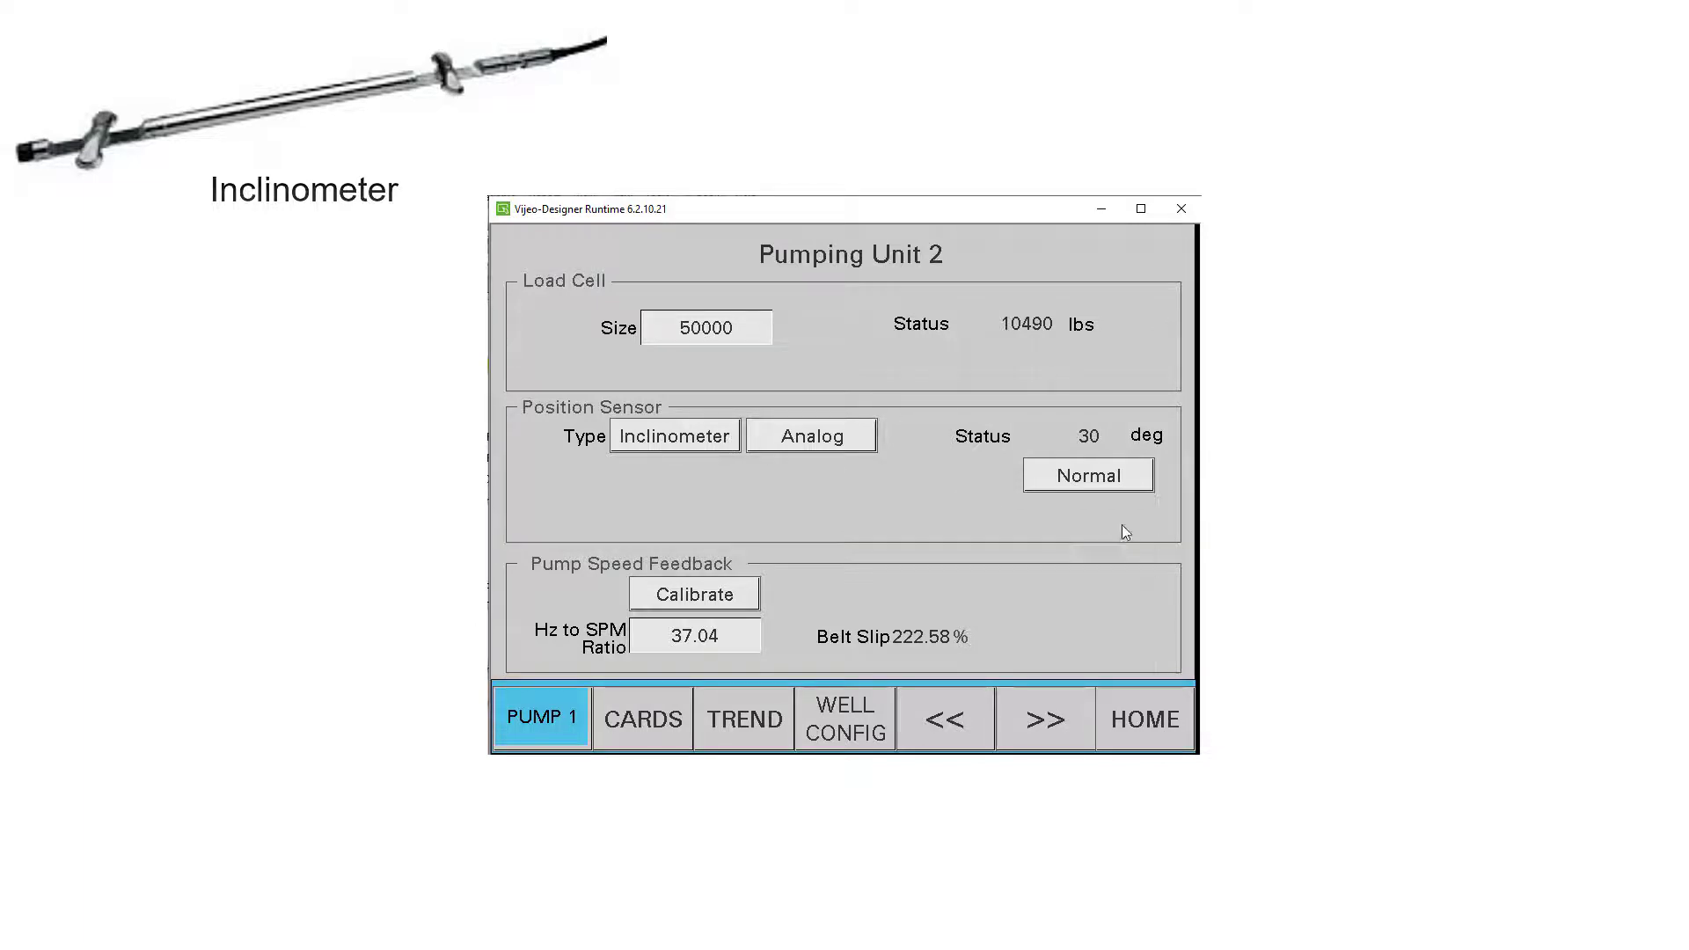
left_click(1127, 484)
left_click(1126, 484)
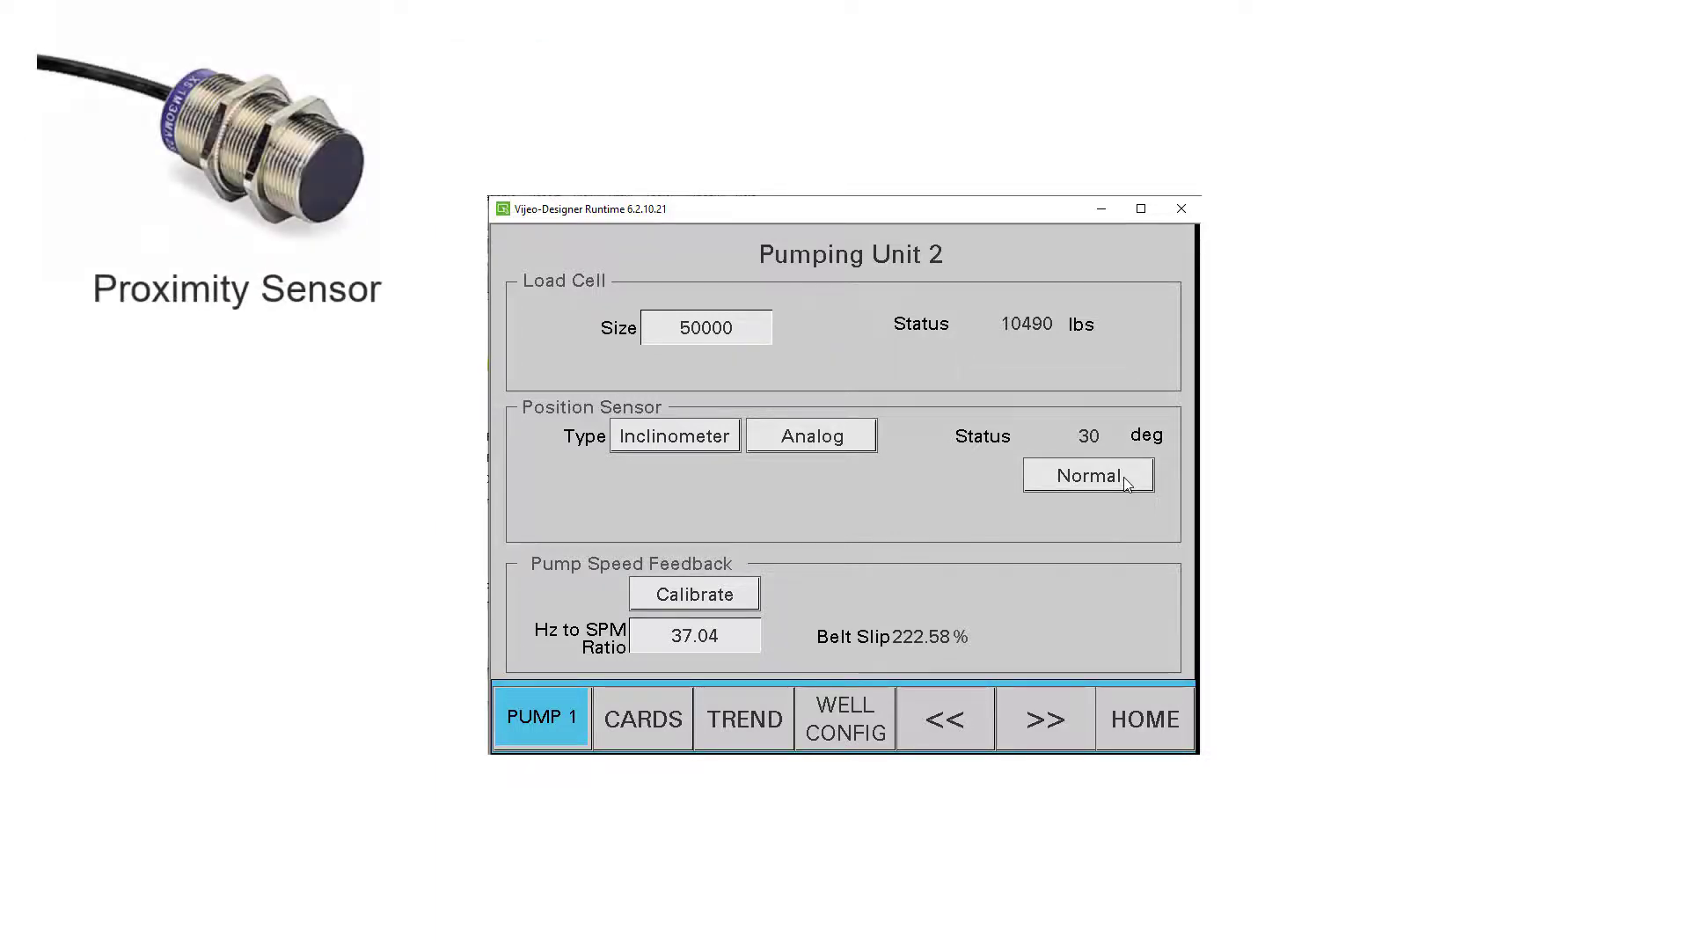
left_click(686, 438)
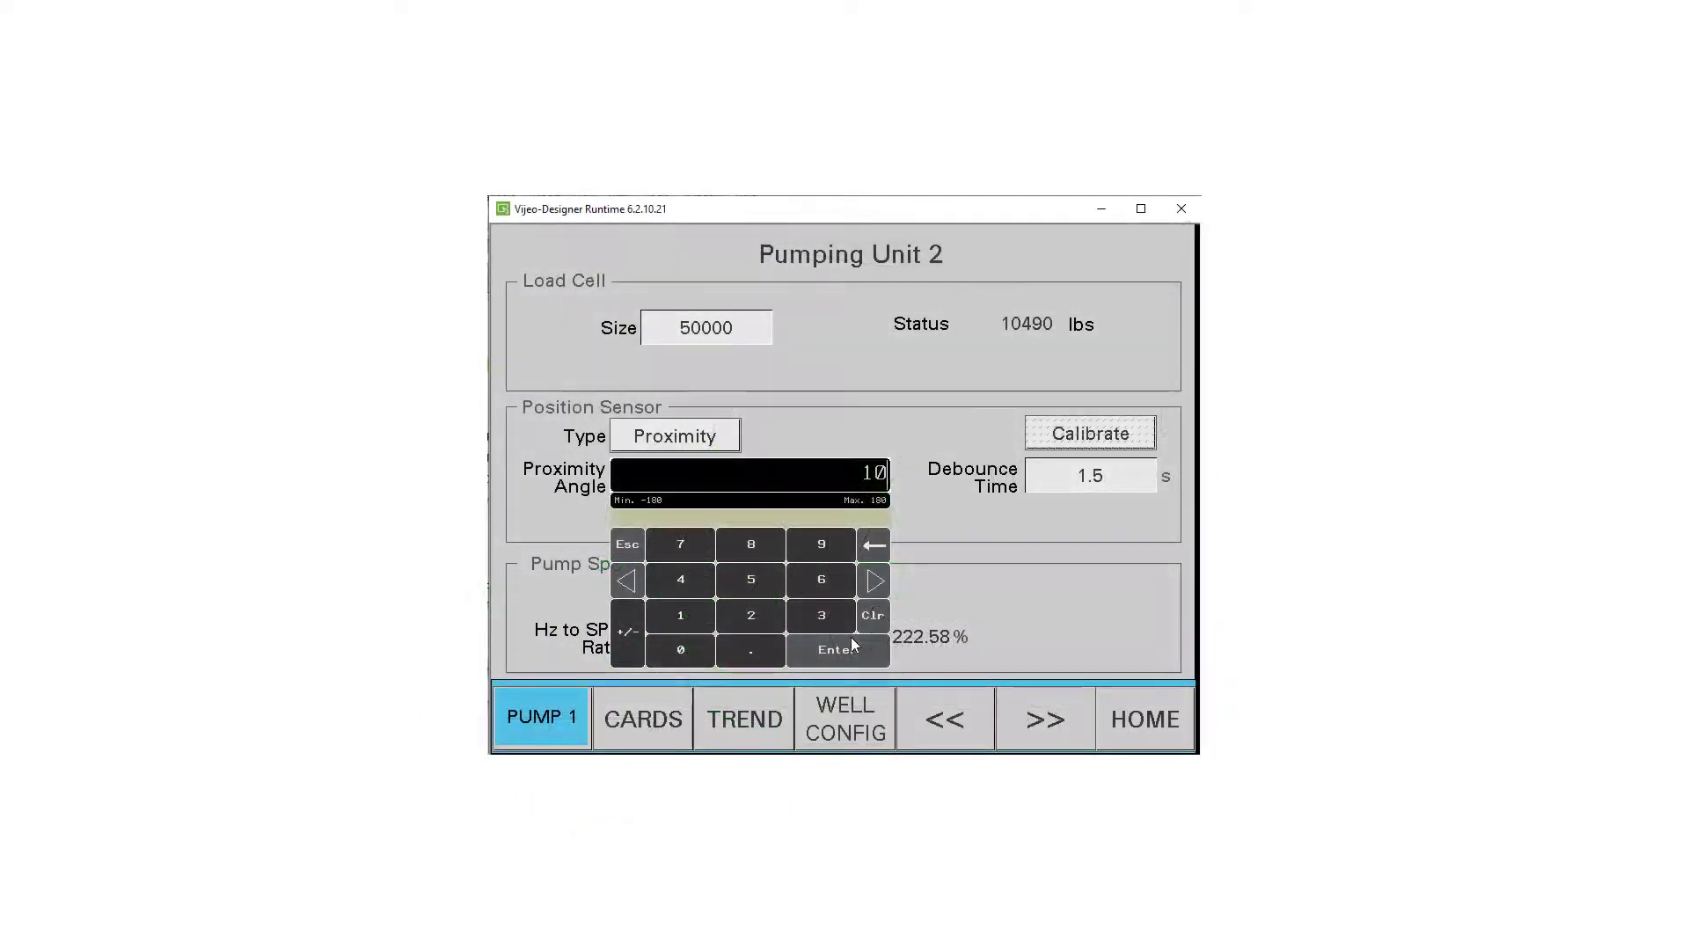
Confirm a proximity angle of 10 degrees and a Hz to SPM ratio of 37.04 for the pump speed feedback.
left_click(851, 644)
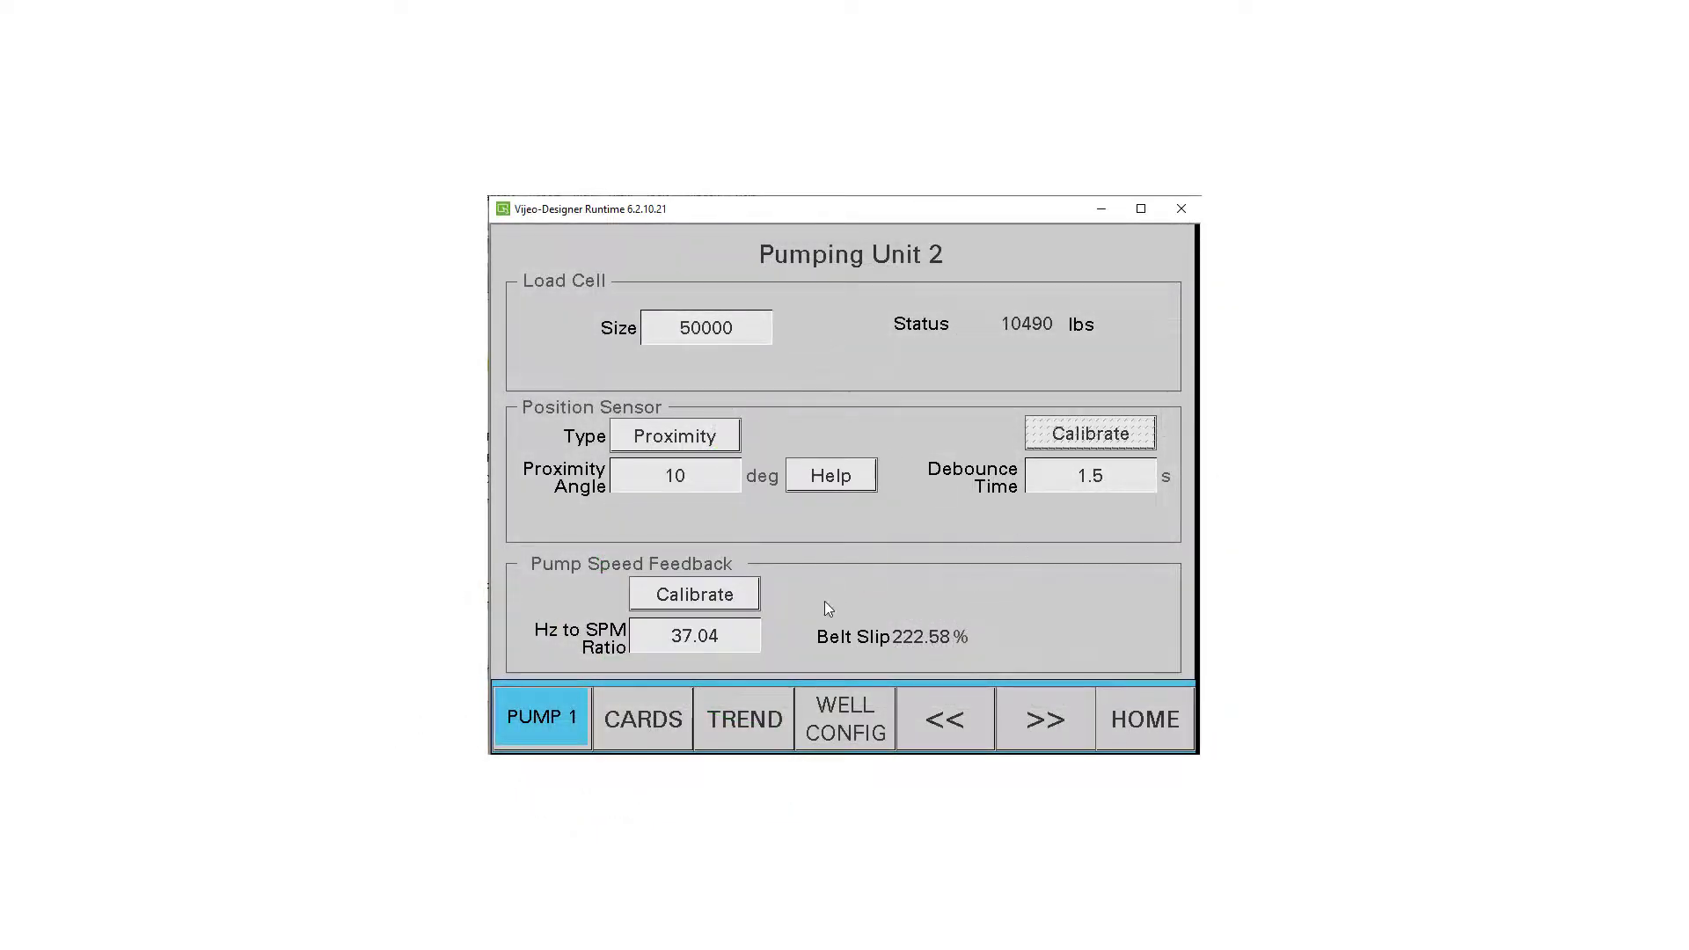
left_click(747, 631)
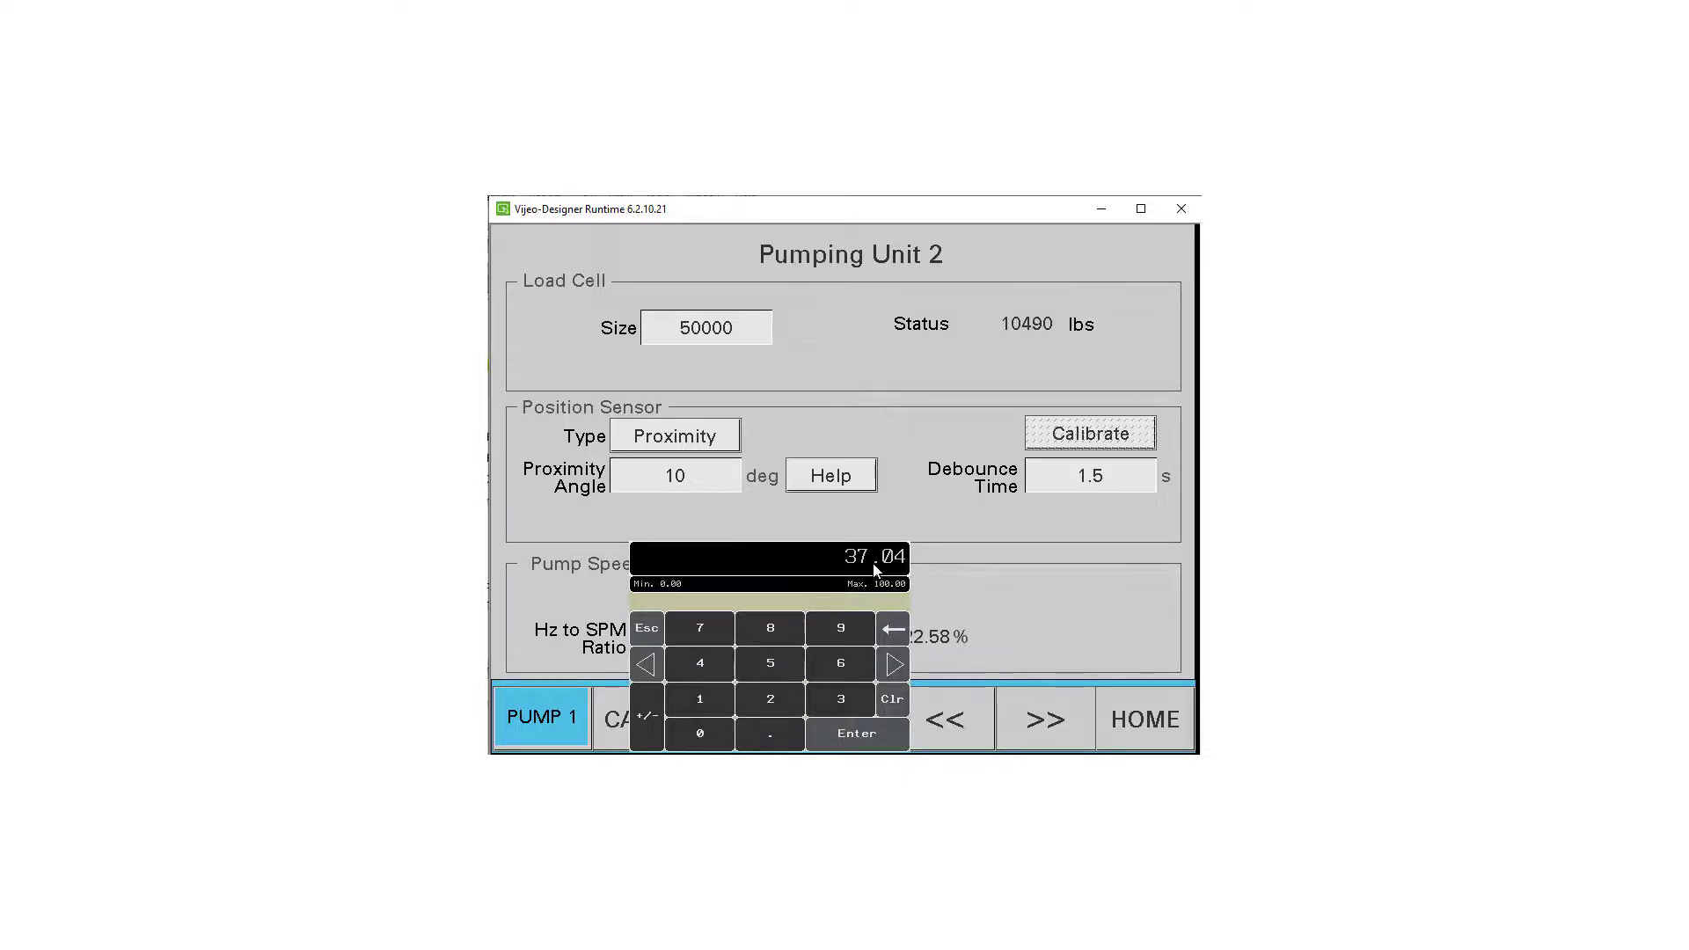
left_click(857, 734)
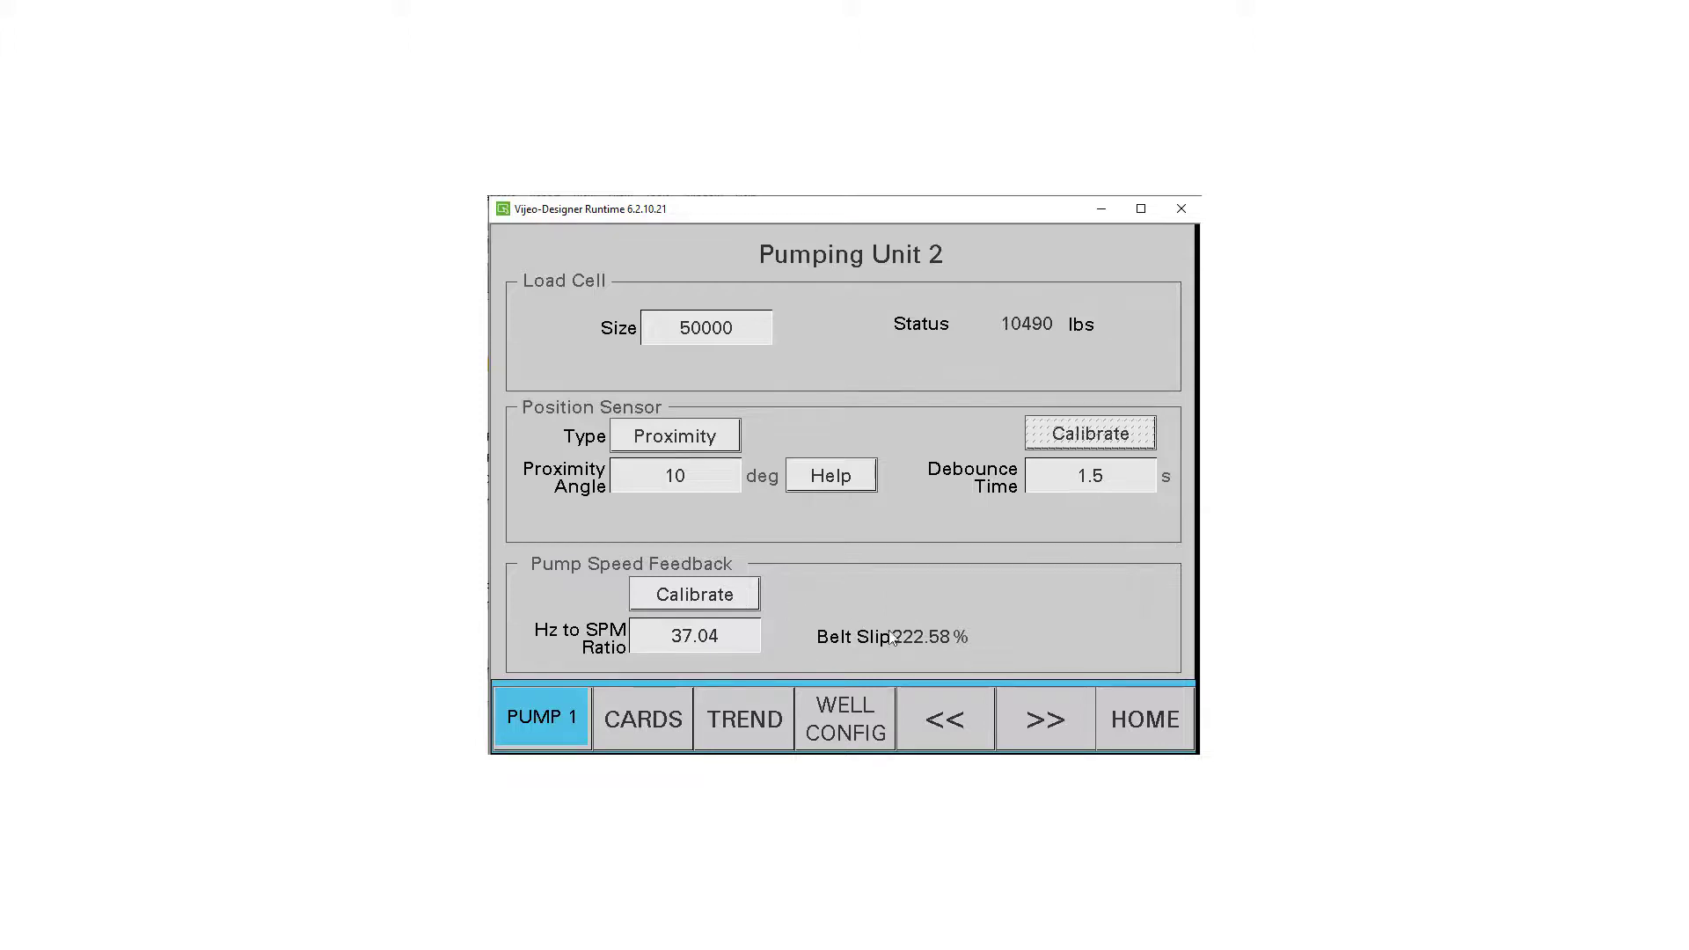
Open the well's Downhole configuration from the overview and confirm a stuffing box friction of 100 lbs.
left_click(1146, 719)
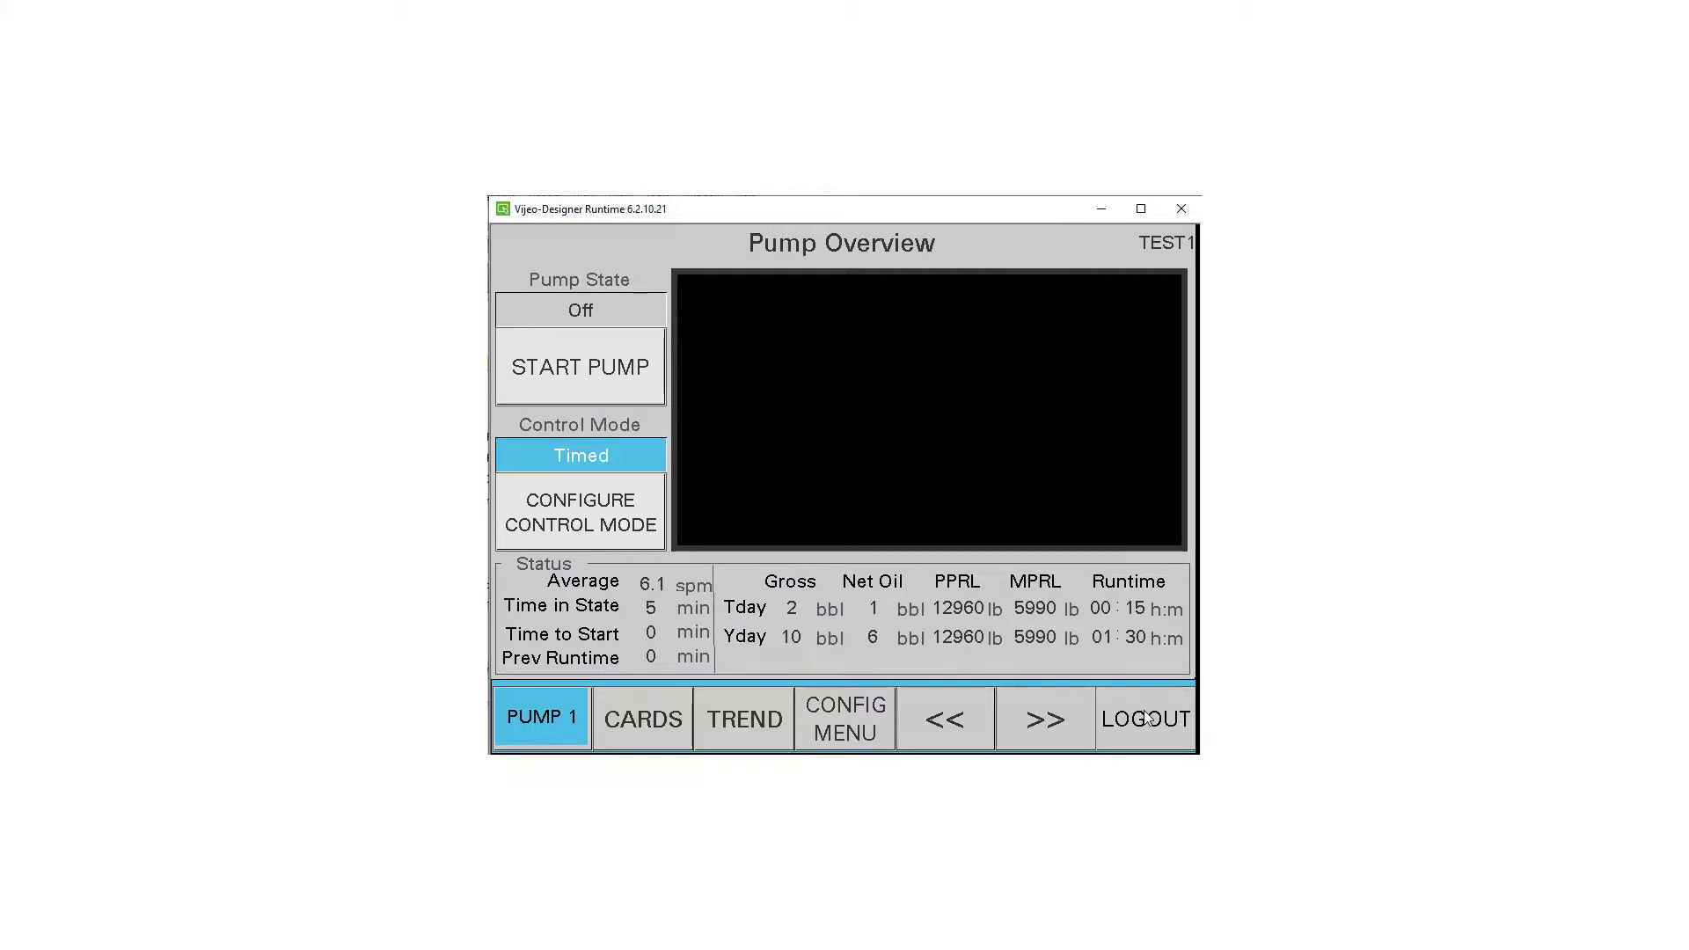
left_click(841, 715)
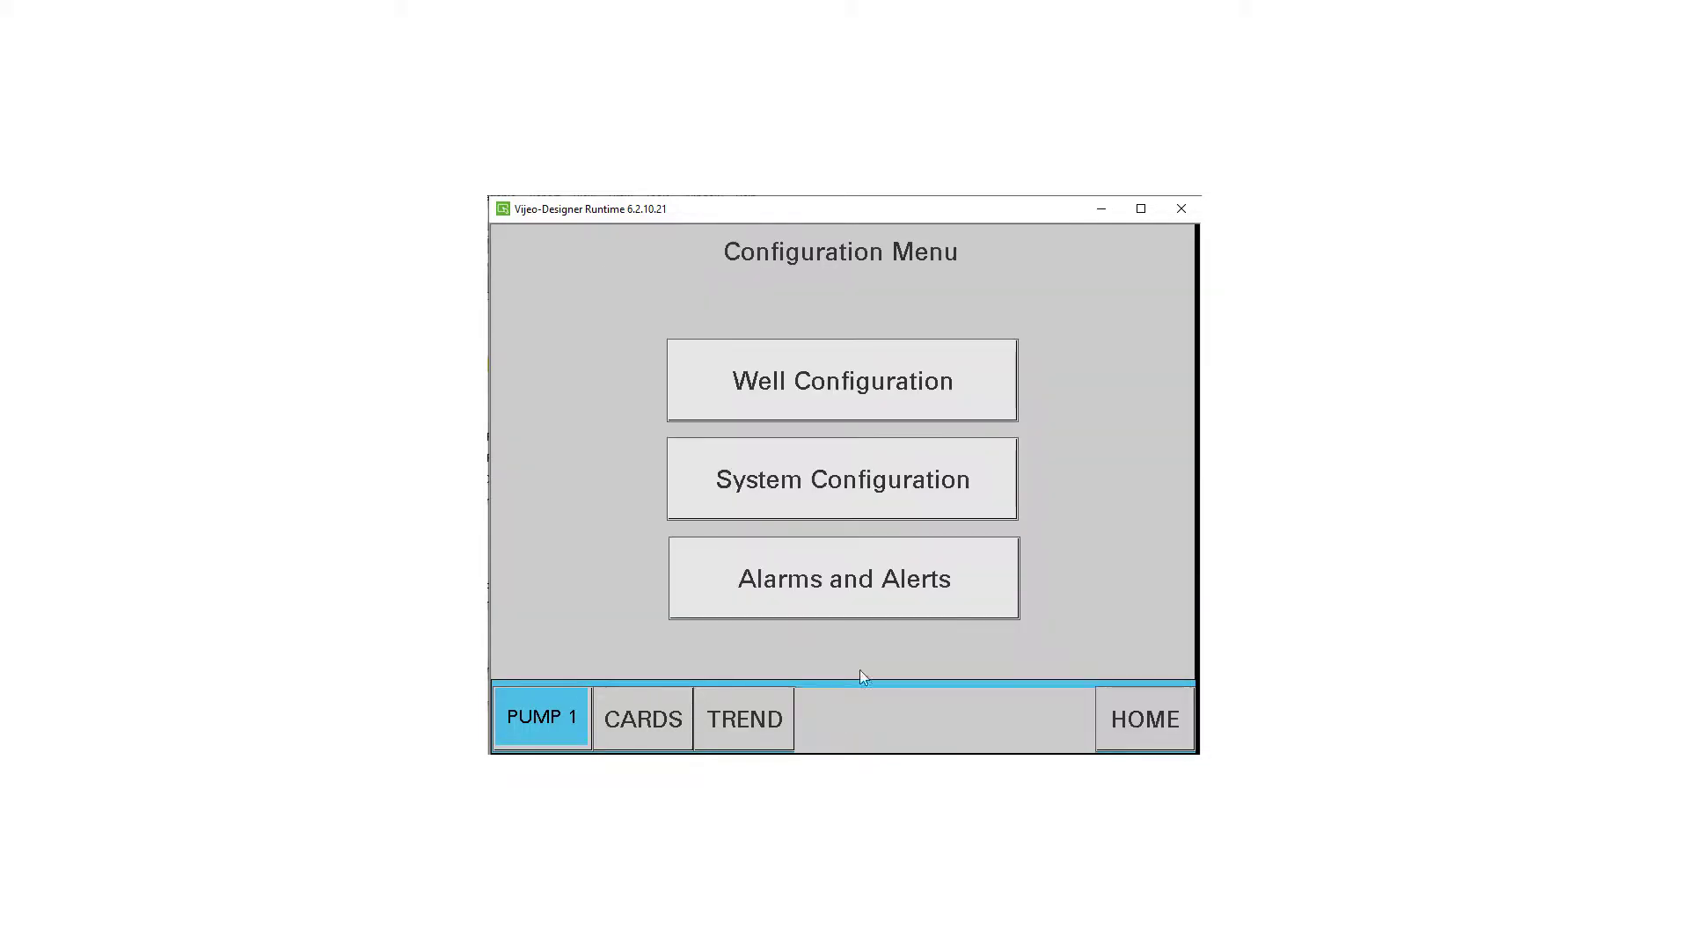
left_click(842, 376)
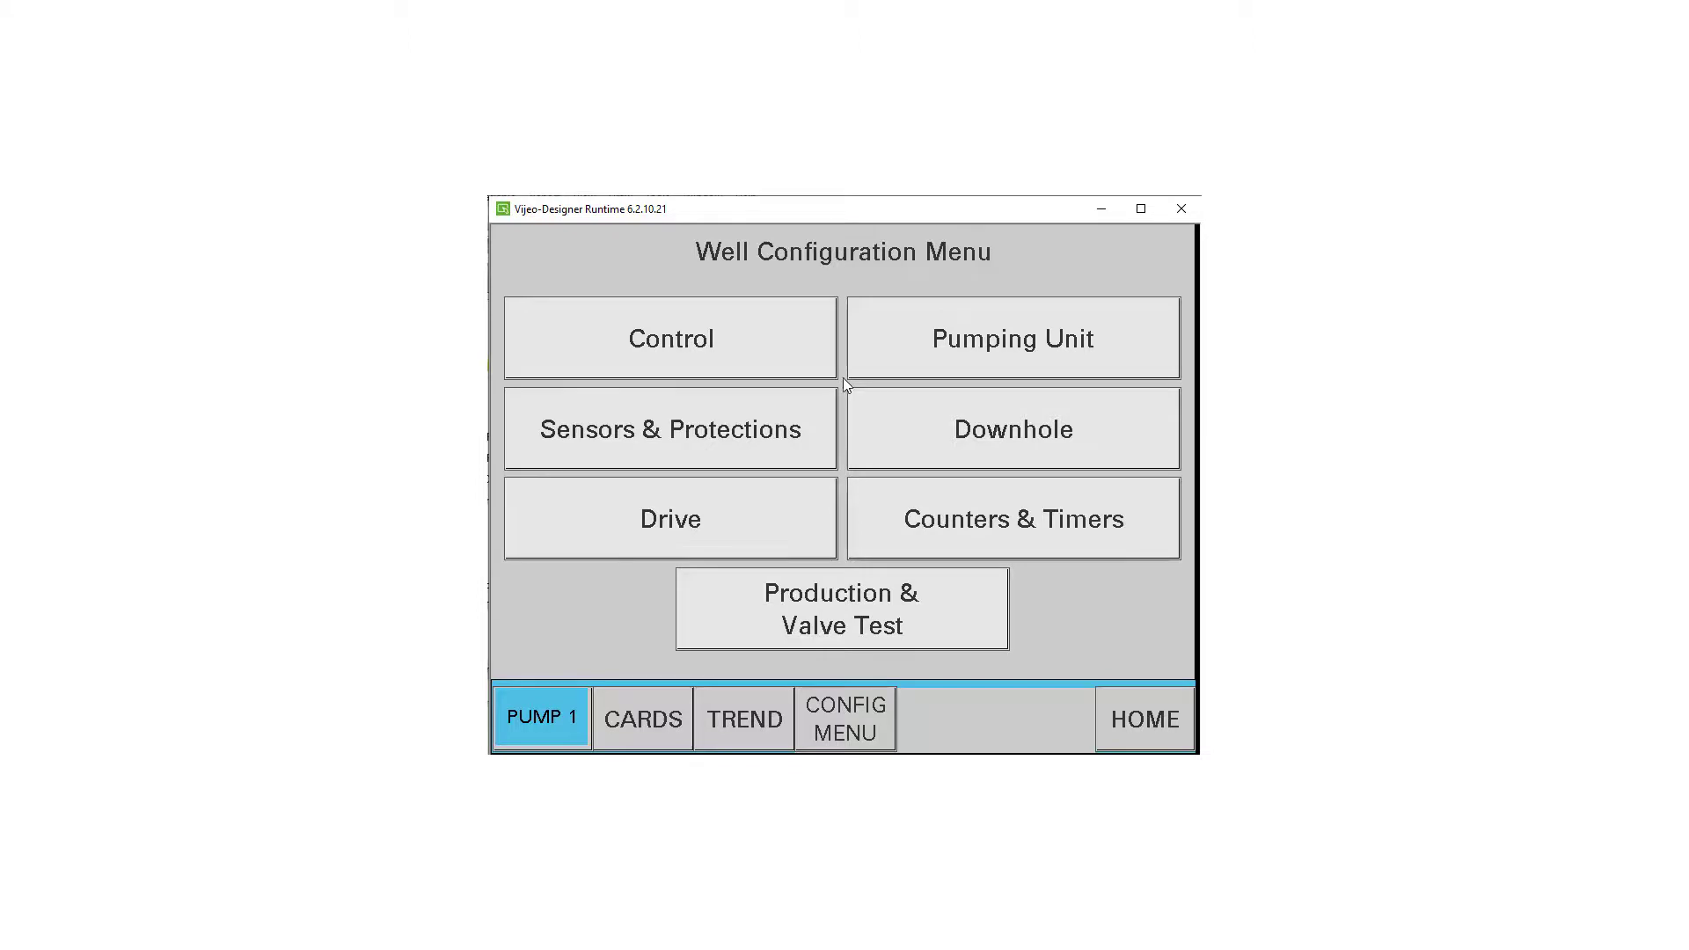
left_click(904, 433)
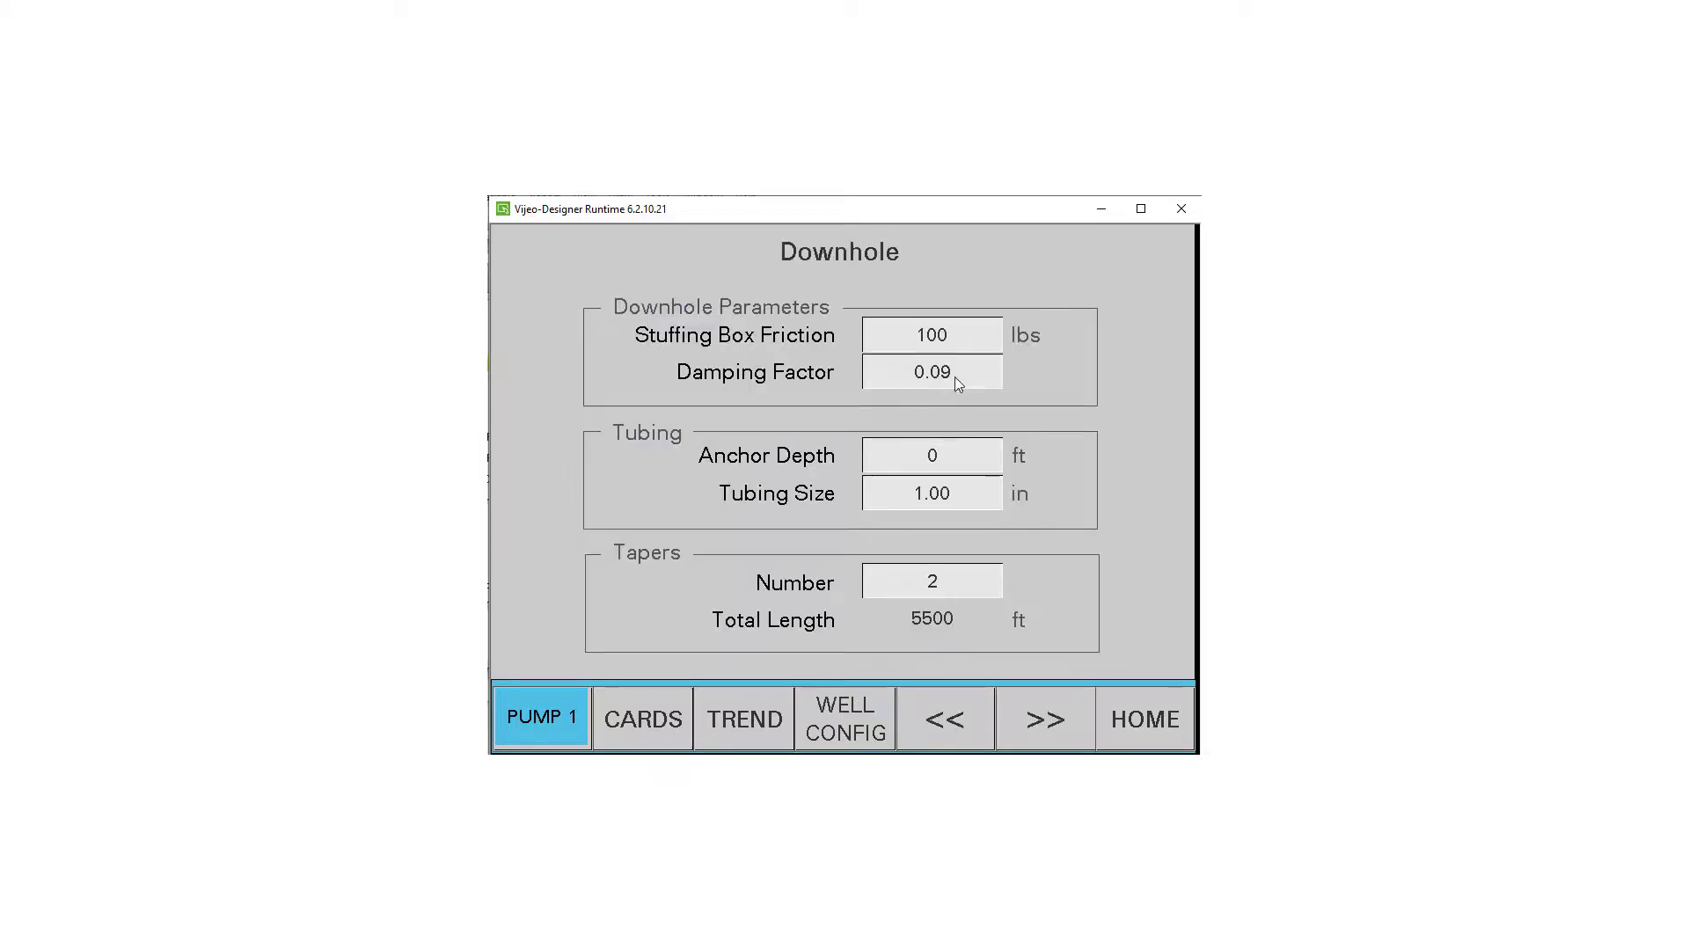
left_click(993, 338)
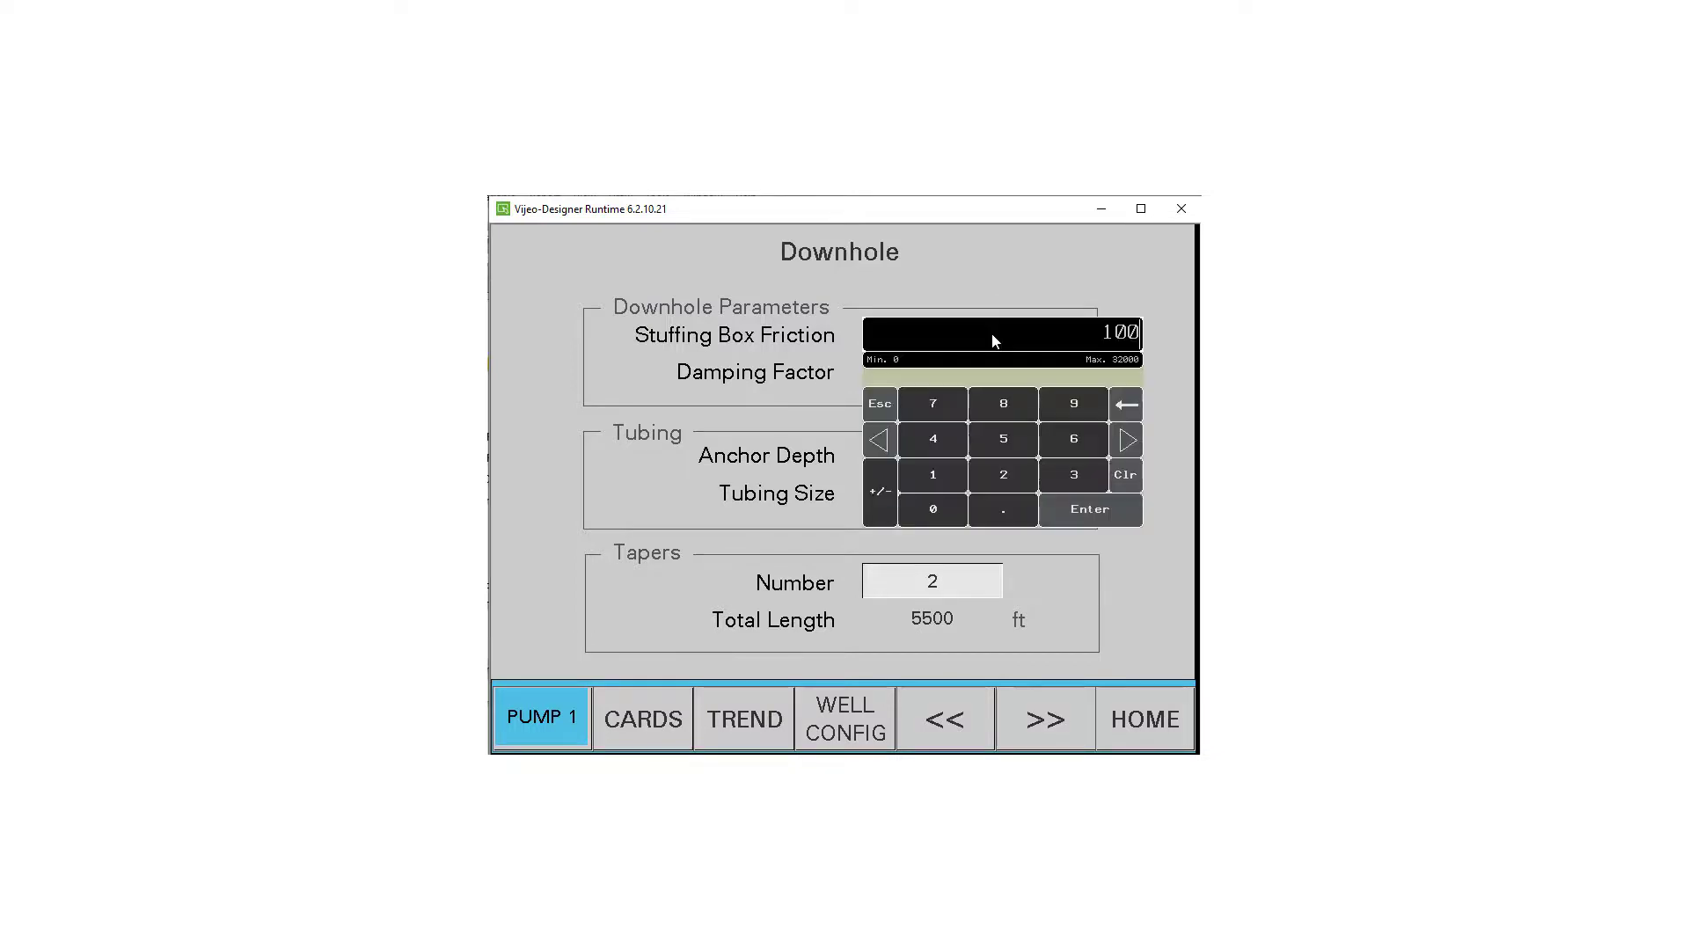
left_click(1102, 517)
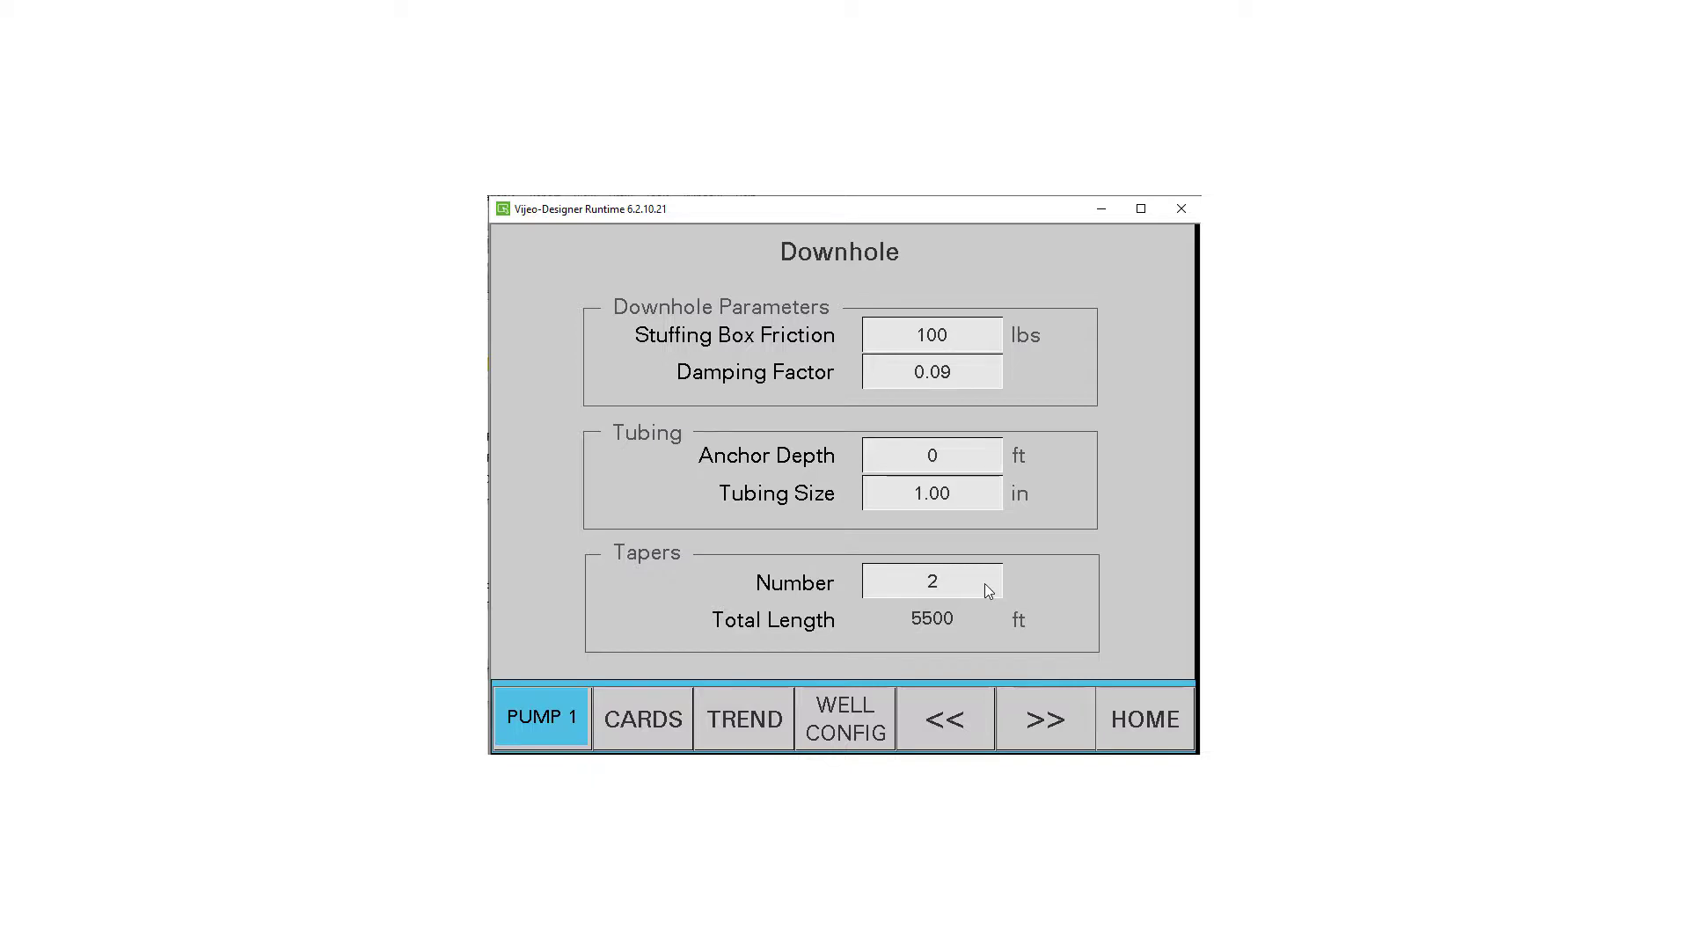
Open the taper 1 settings on the second Downhole page and cycle through the material options back to Steel.
left_click(1045, 720)
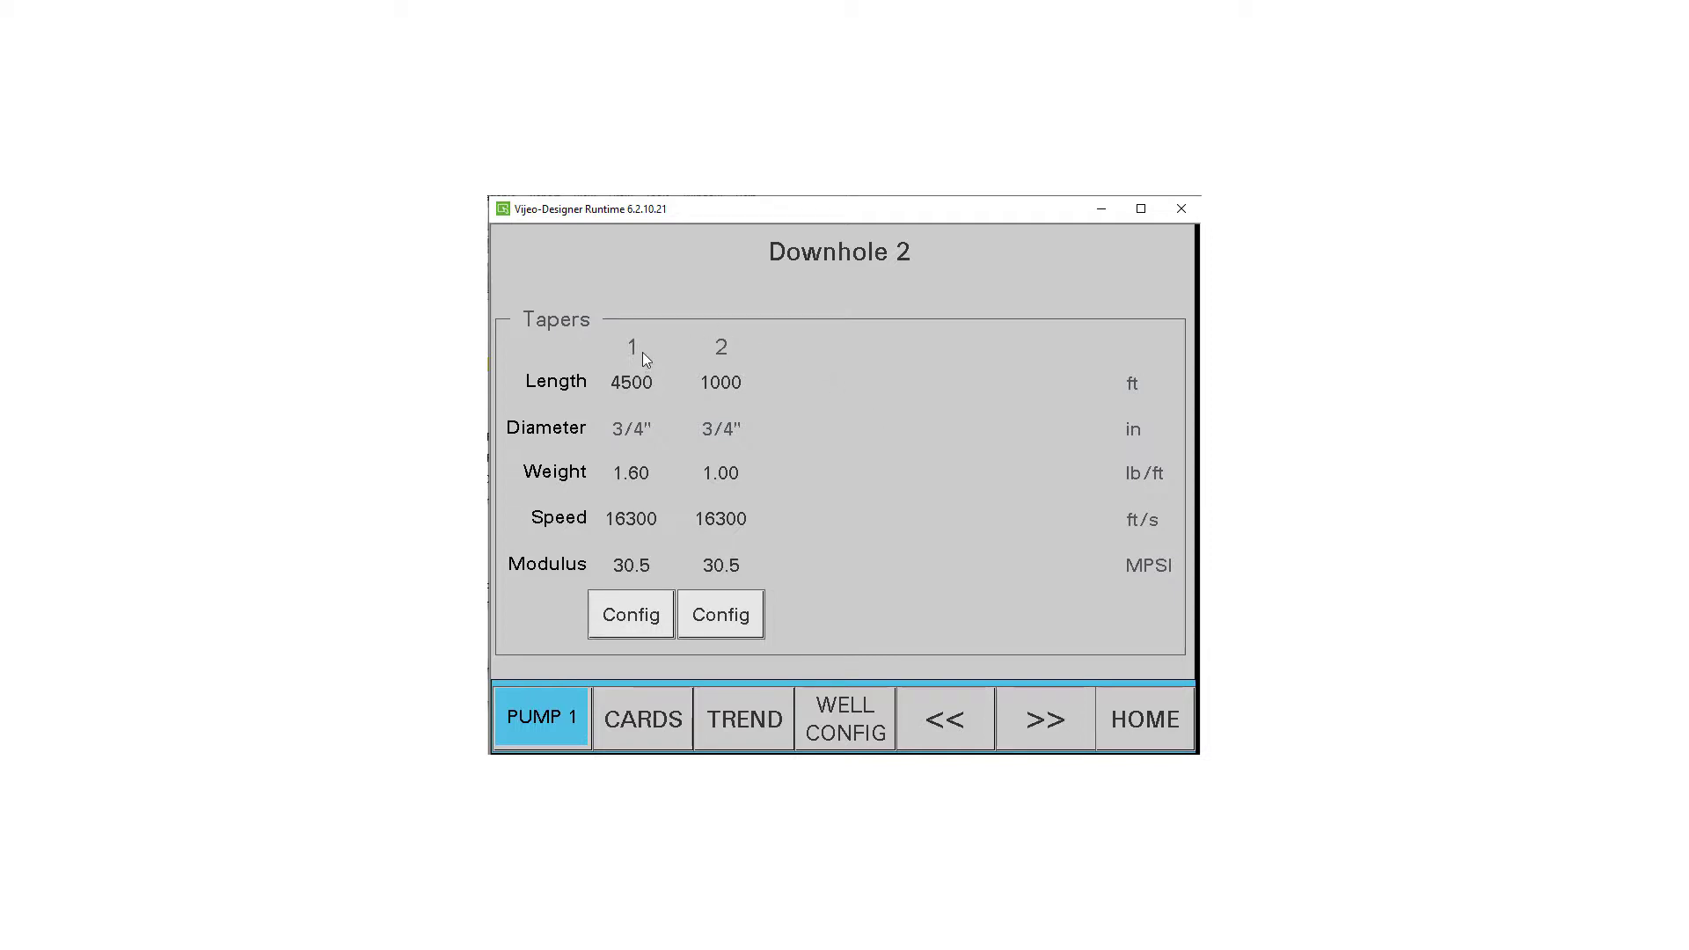
left_click(632, 610)
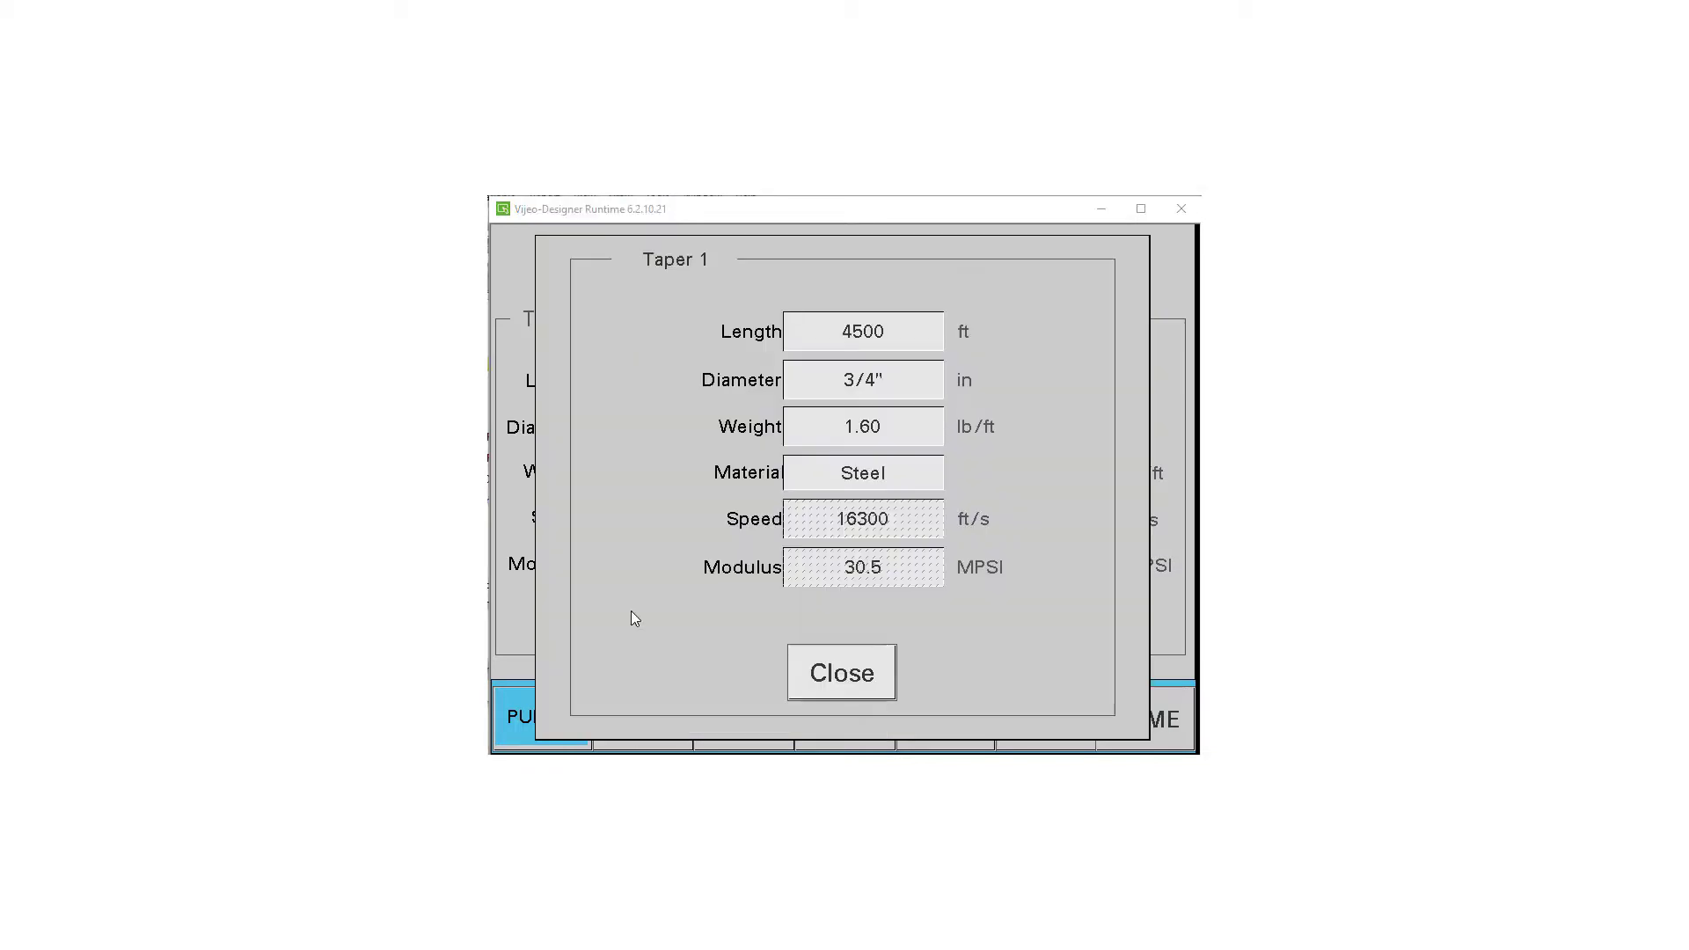
left_click(926, 468)
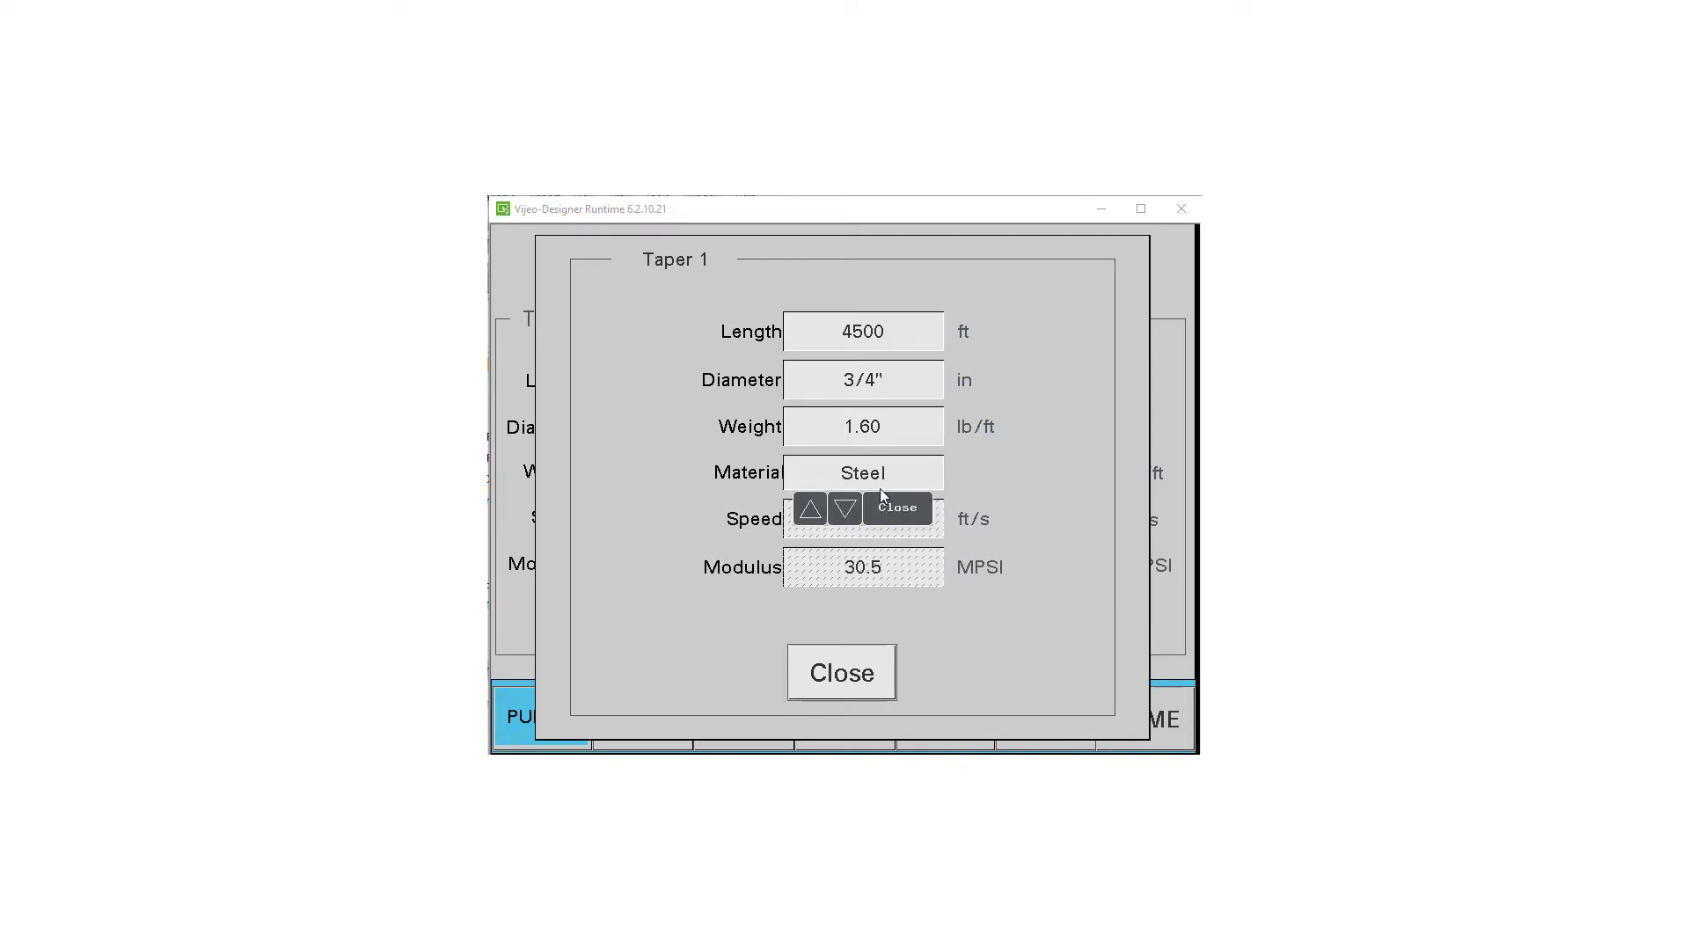
left_click(809, 509)
left_click(809, 509)
left_click(844, 510)
left_click(844, 510)
left_click(905, 512)
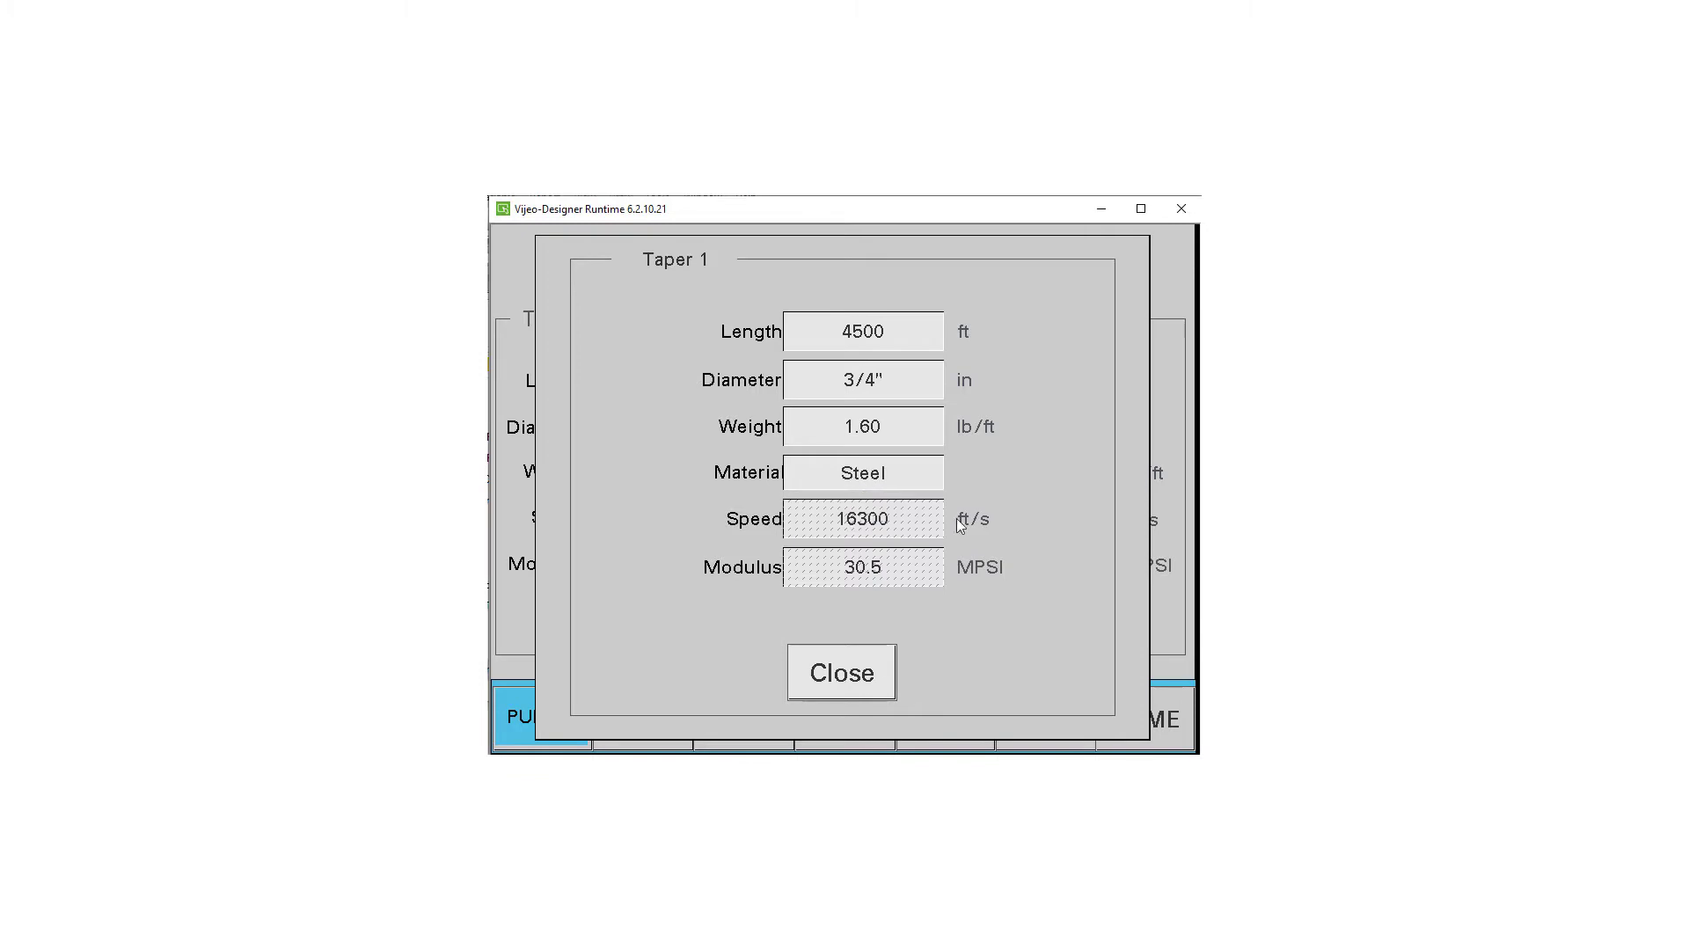
Set the material of taper 1 to Other.
left_click(851, 477)
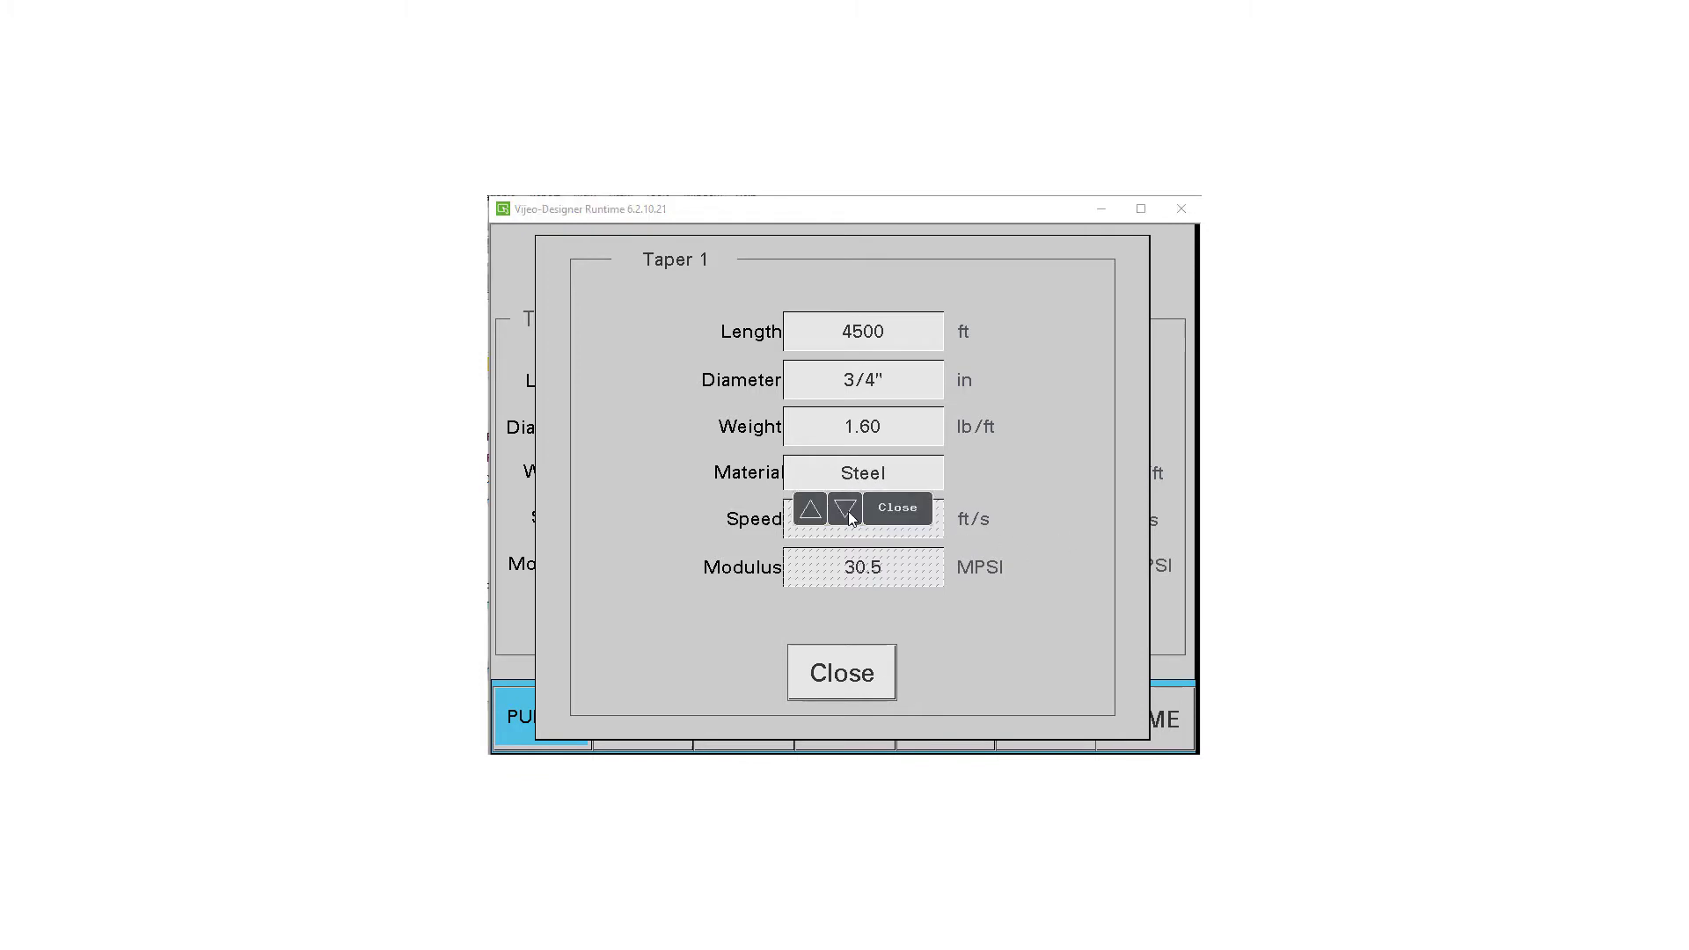
left_click(820, 515)
left_click(820, 514)
left_click(911, 524)
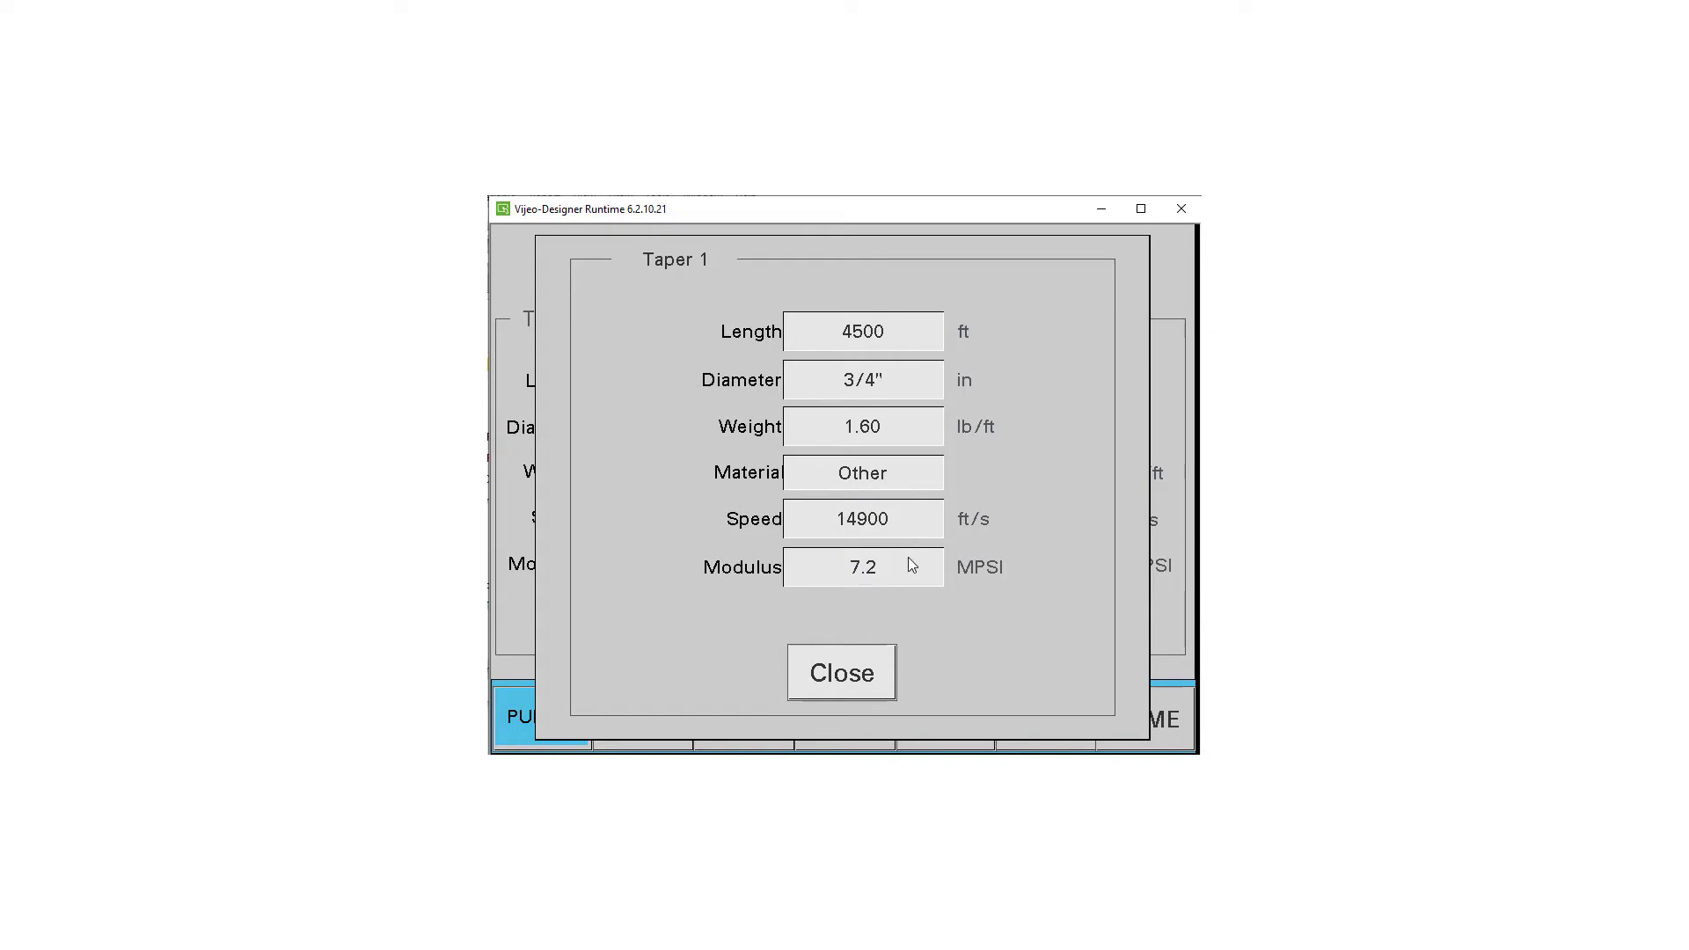
Set the material of taper 1 to Steel and close its settings.
left_click(906, 475)
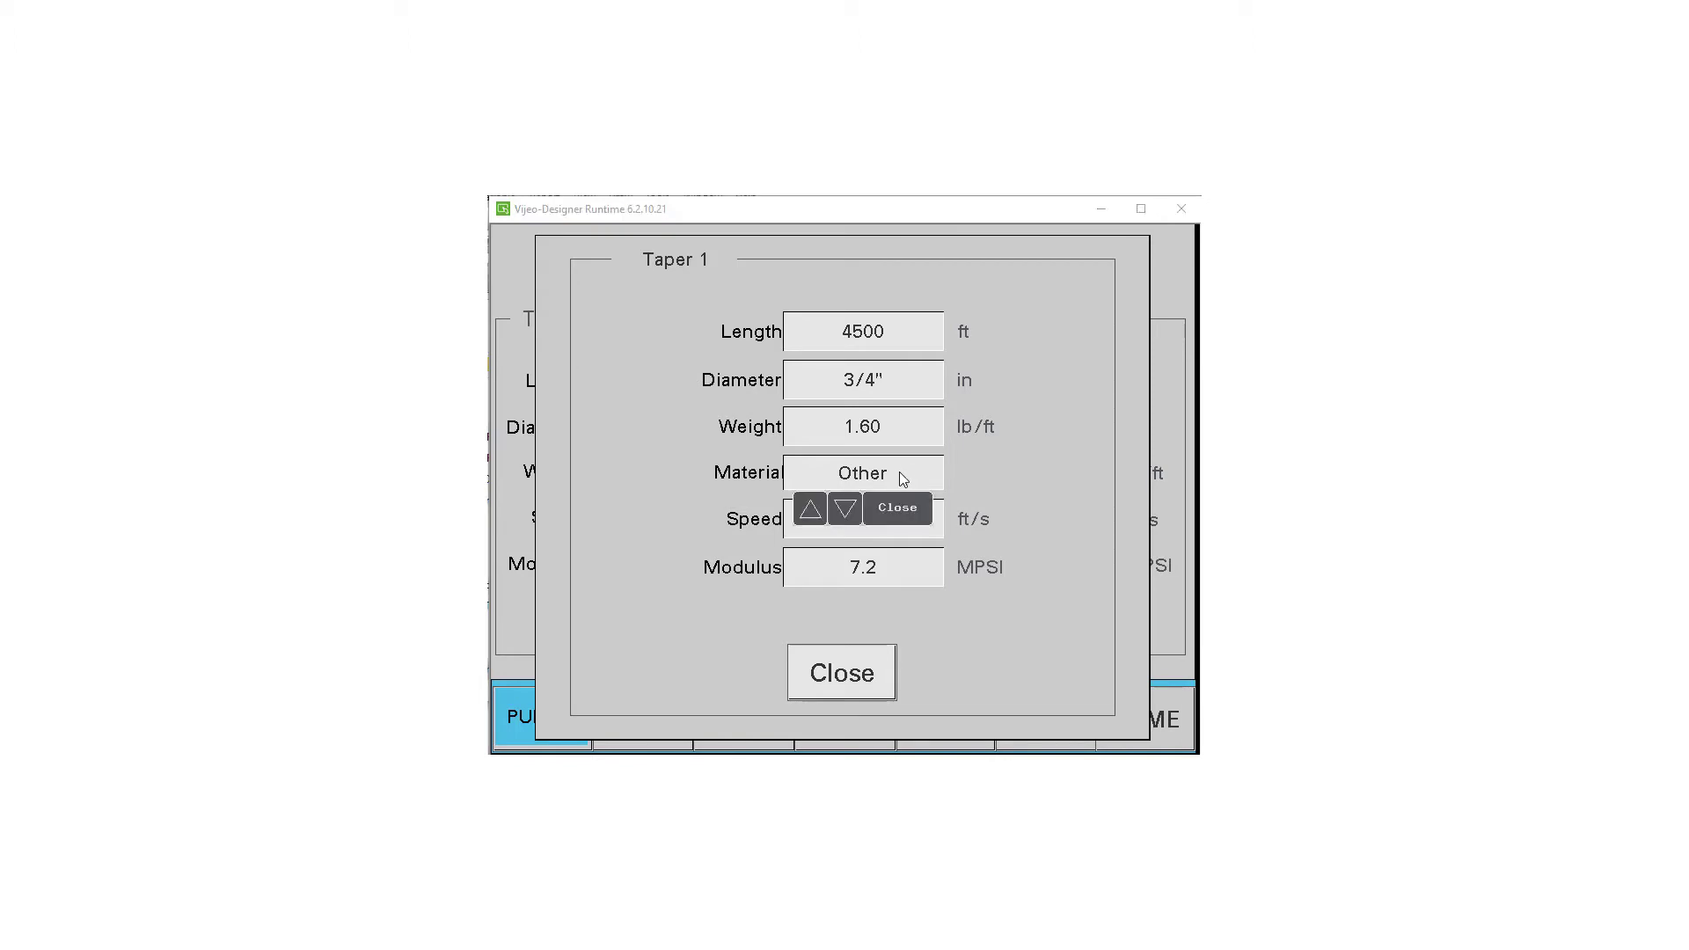
left_click(844, 510)
left_click(843, 510)
left_click(879, 507)
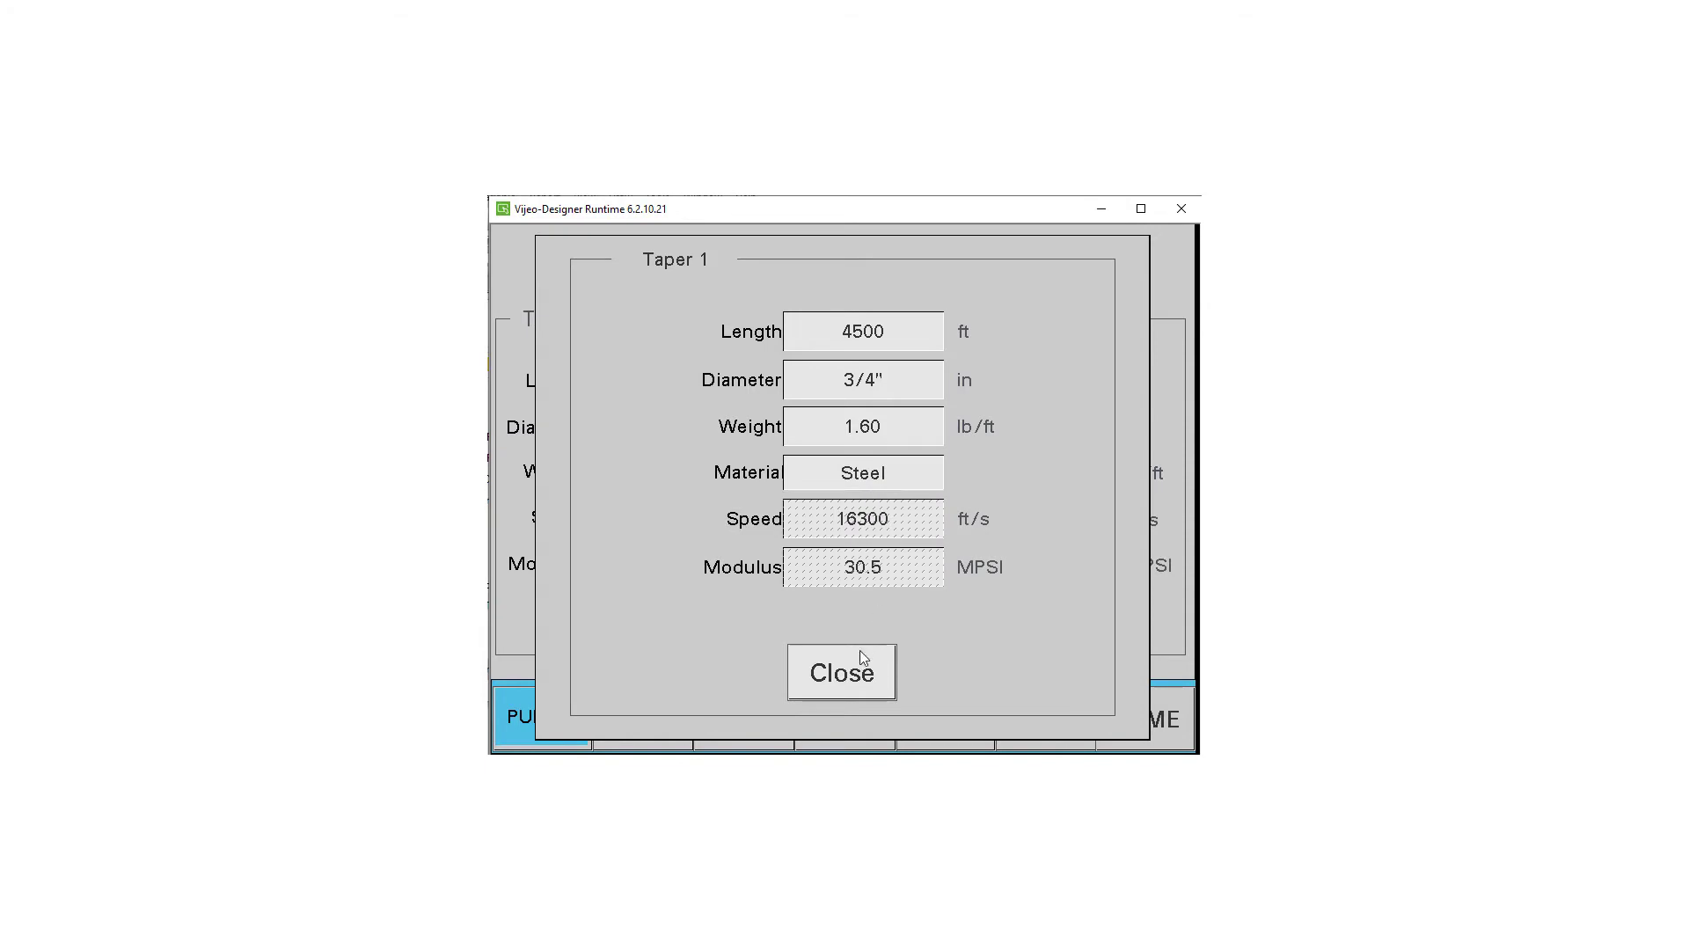
left_click(843, 672)
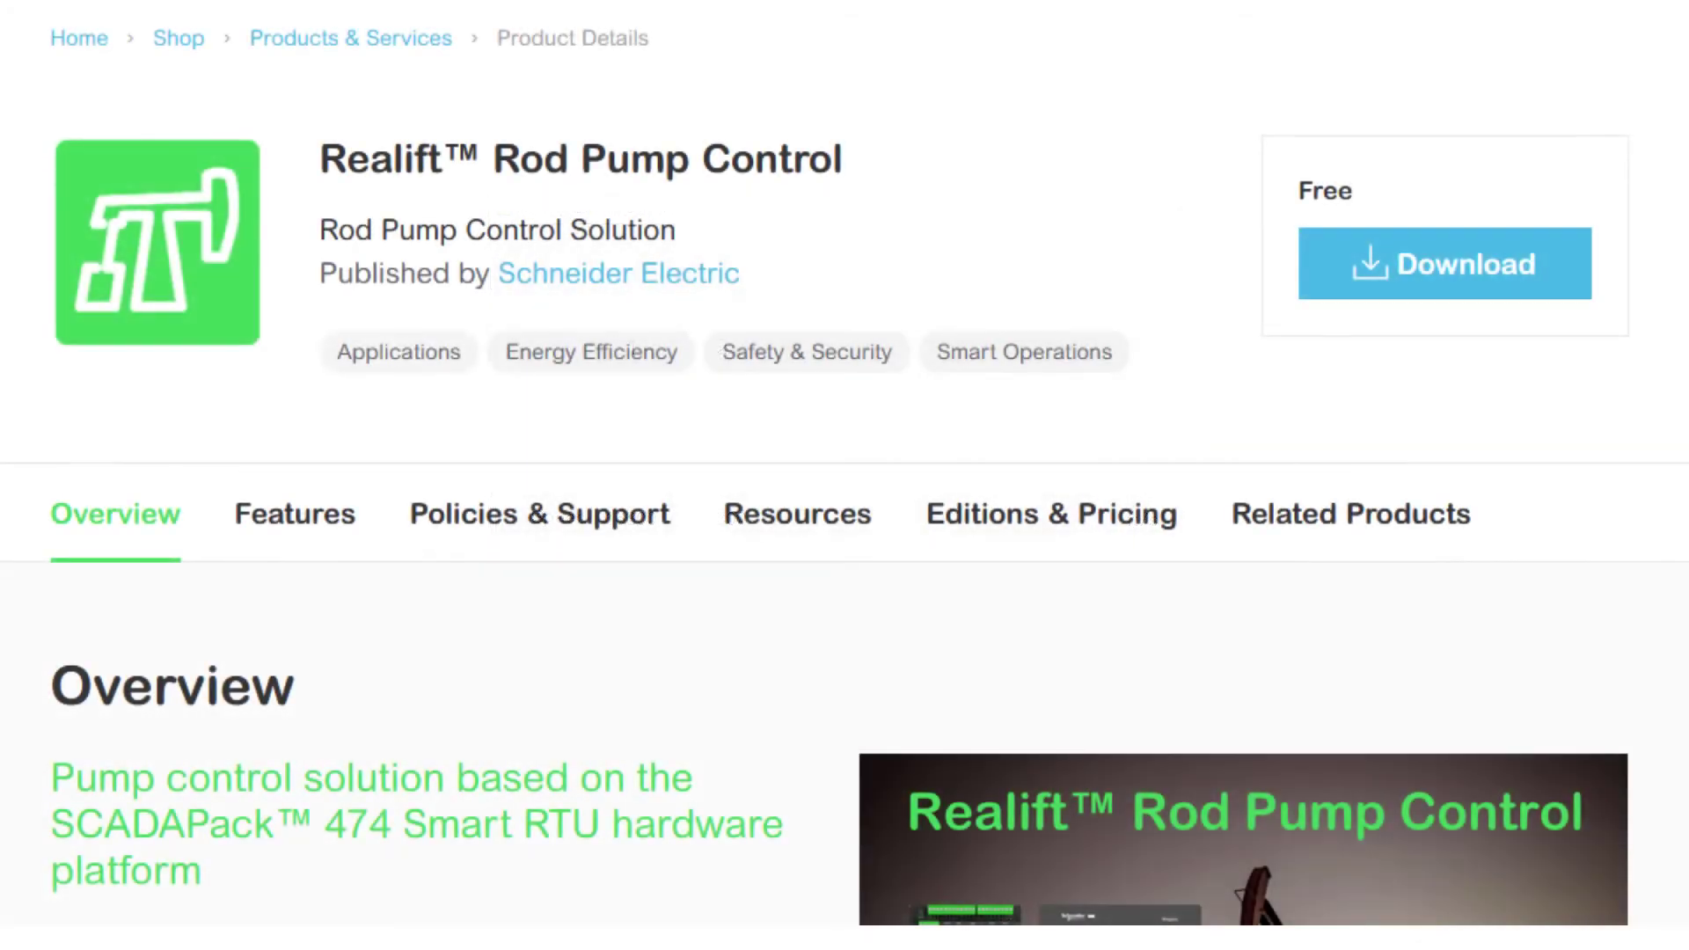